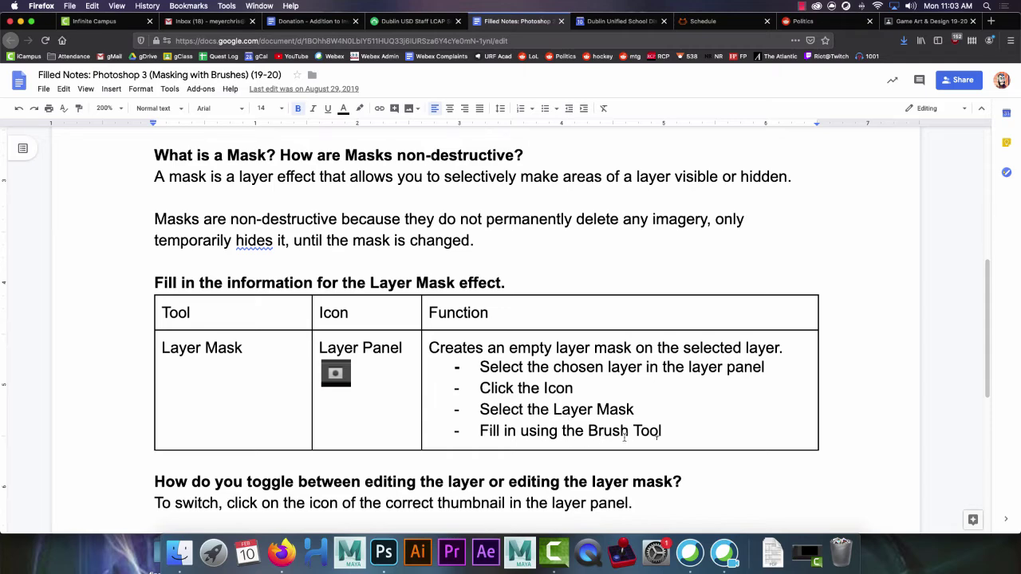
Open the PS3_dirtydan.jpg attachment from the Game Art & Design Classroom post
scroll(566, 419, "up", 5)
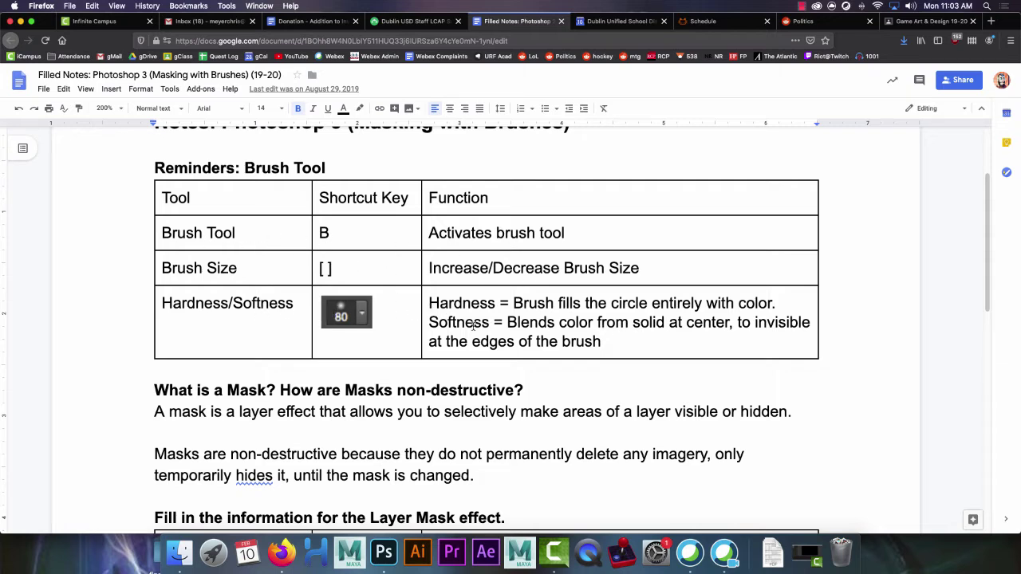
scroll(474, 325, "down", 5)
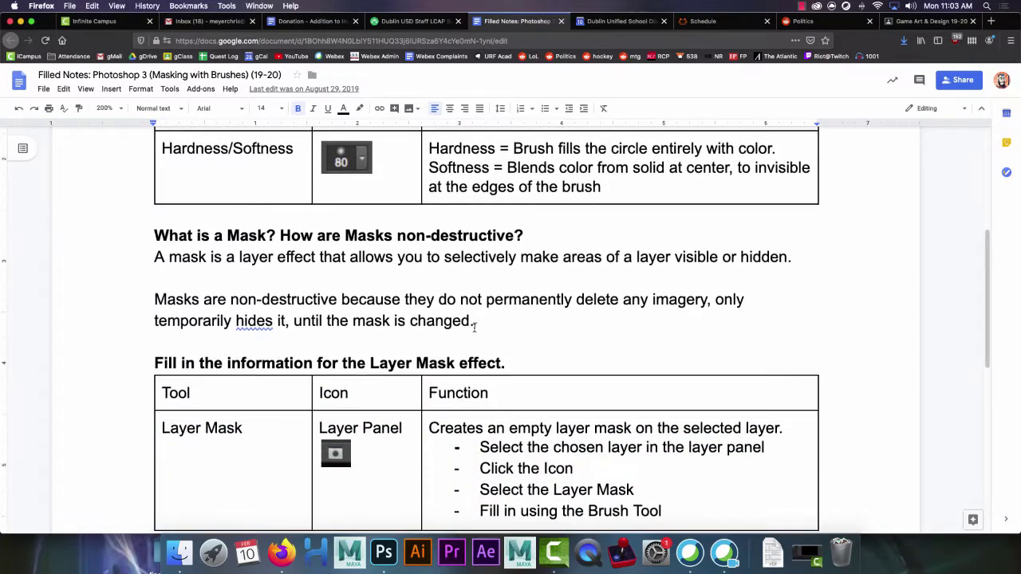
left_click(932, 22)
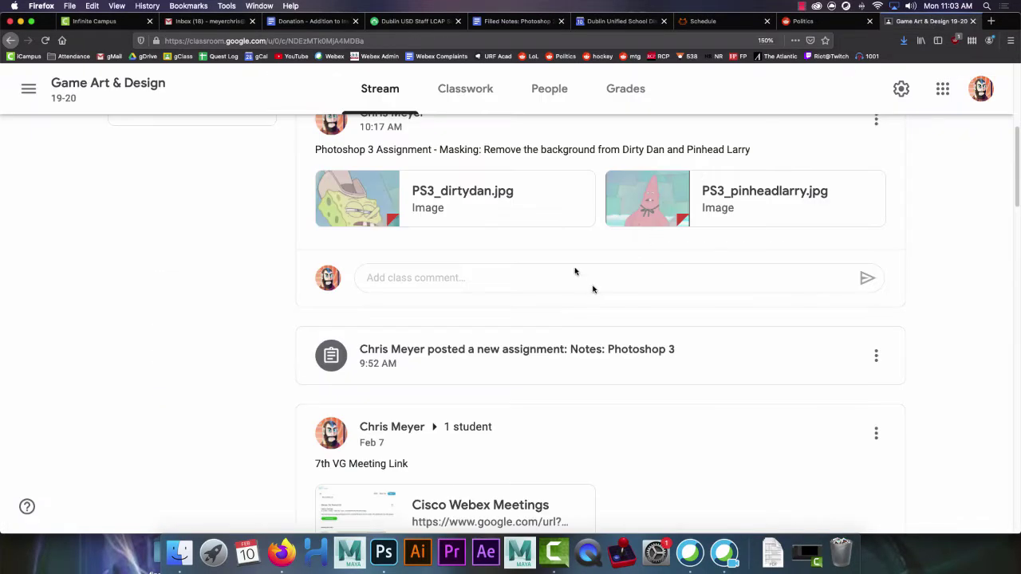
left_click(433, 188)
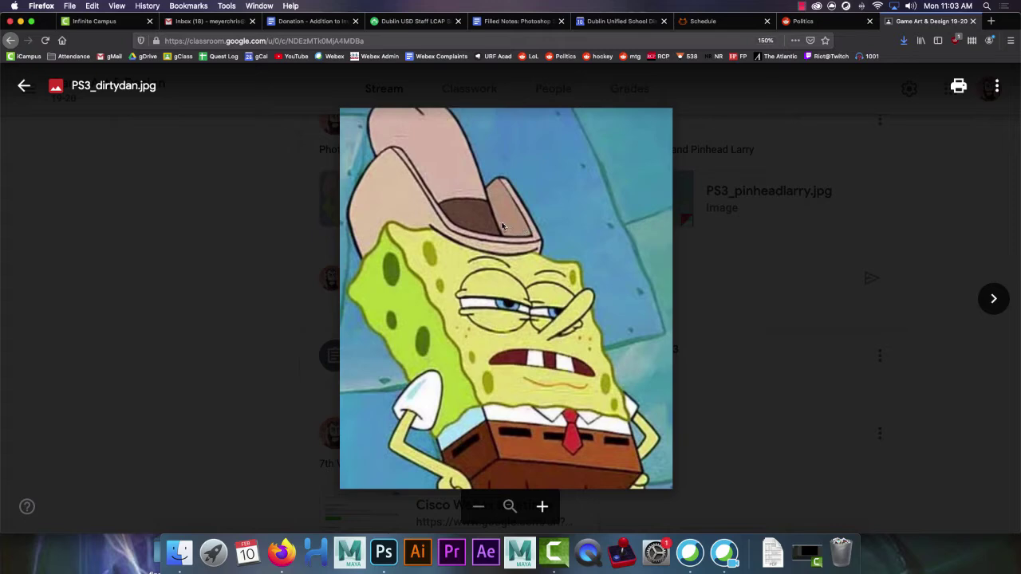
Copy the Dirty Dan image to the clipboard and bring up Photoshop
right_click(432, 232)
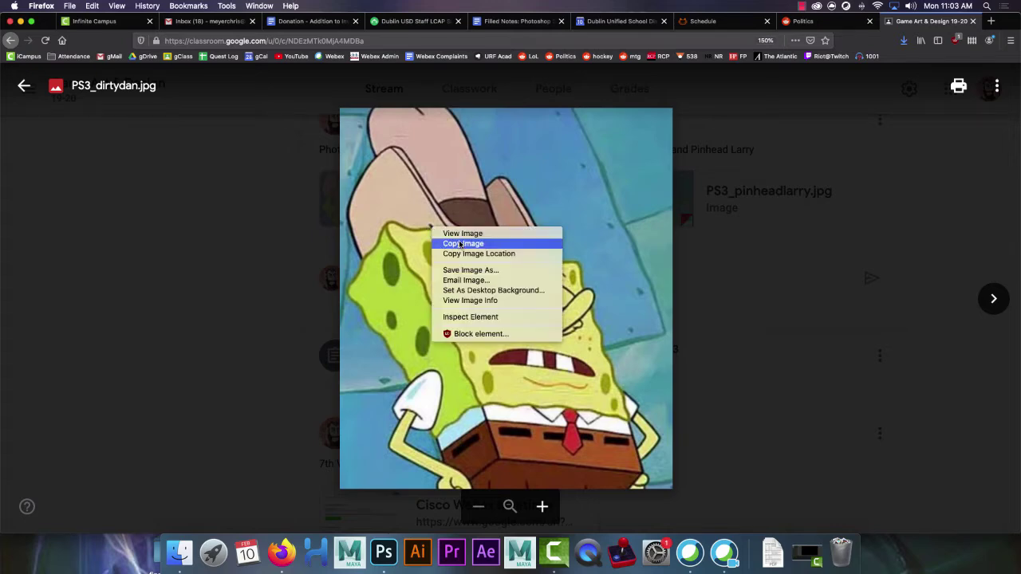
left_click(462, 245)
right_click(451, 200)
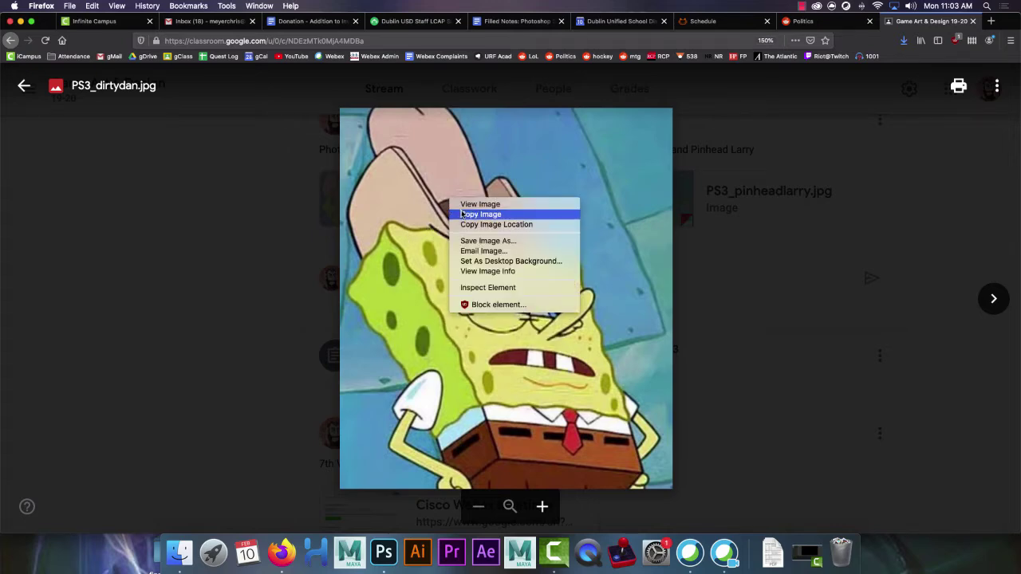
left_click(478, 212)
left_click(385, 554)
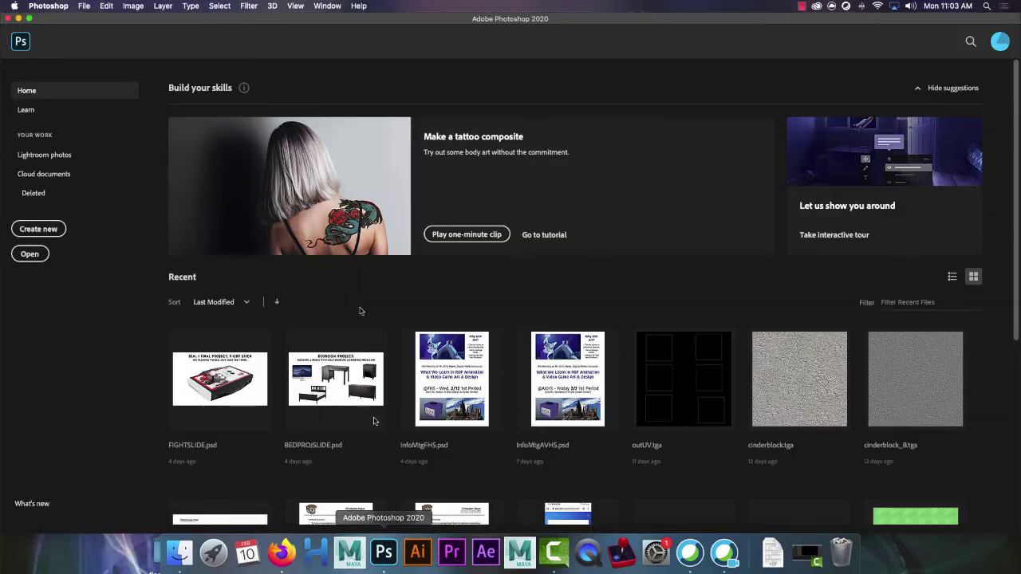
Create a 475 x 544 px transparent document from the Clipboard preset and paste Dirty Dan onto Layer 1
left_click(84, 6)
left_click(94, 27)
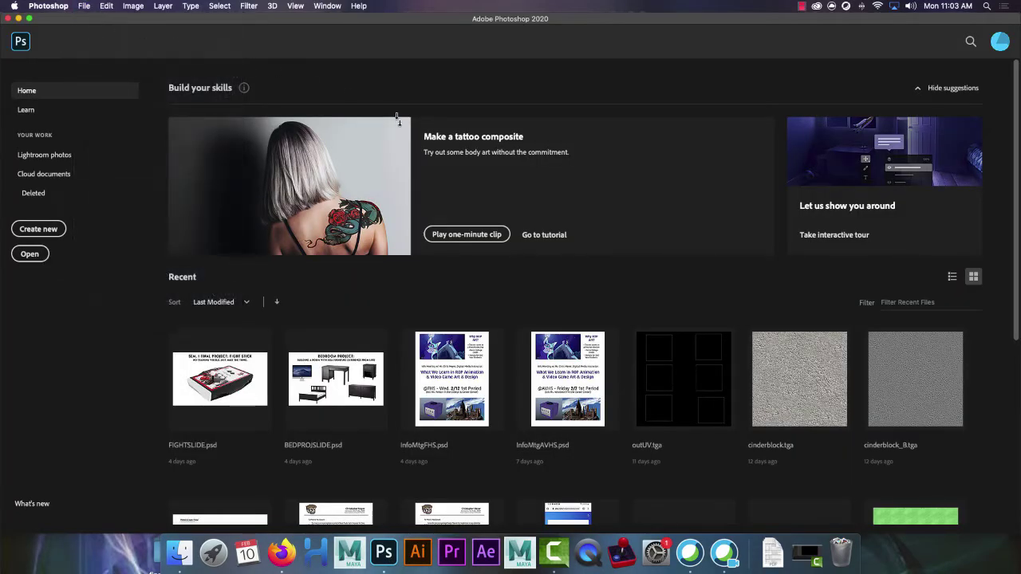
left_click(649, 311)
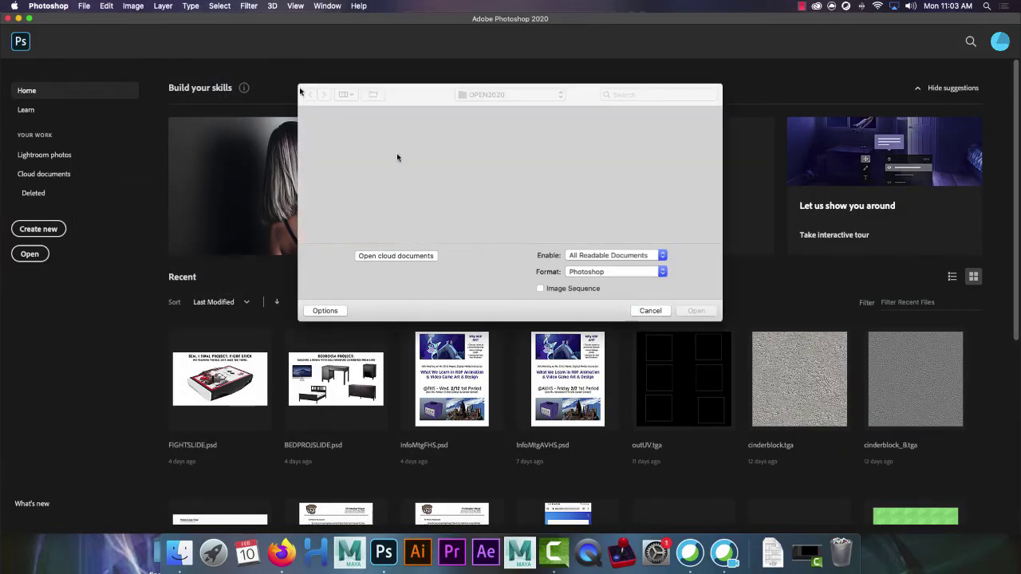
left_click(89, 6)
mouse_move(101, 6)
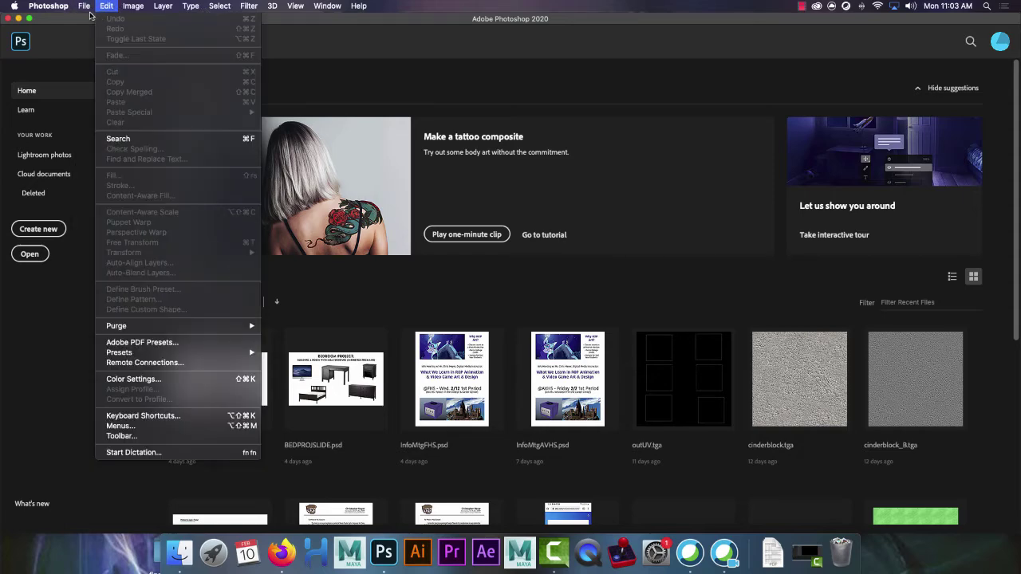
left_click(92, 19)
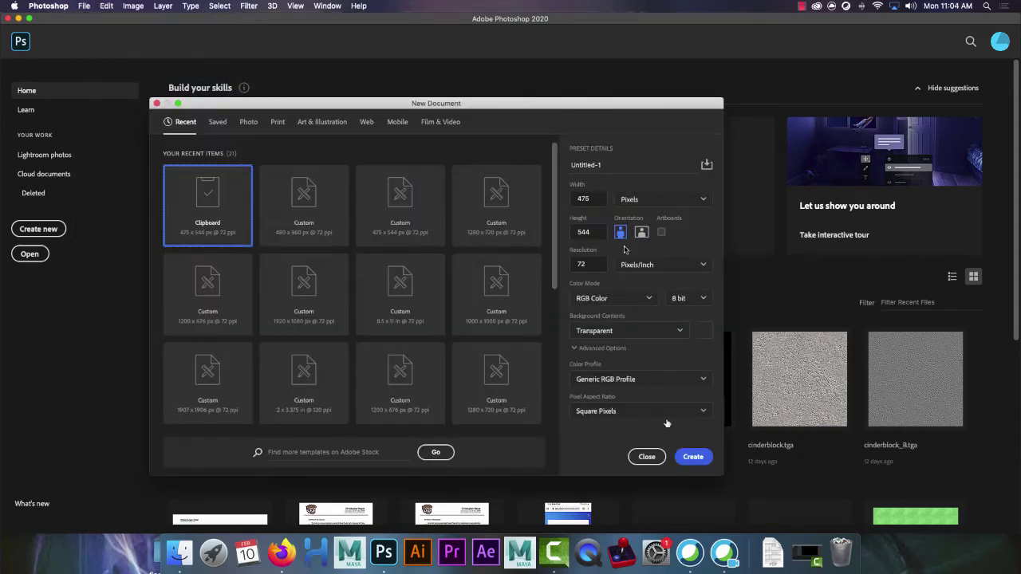
left_click(693, 456)
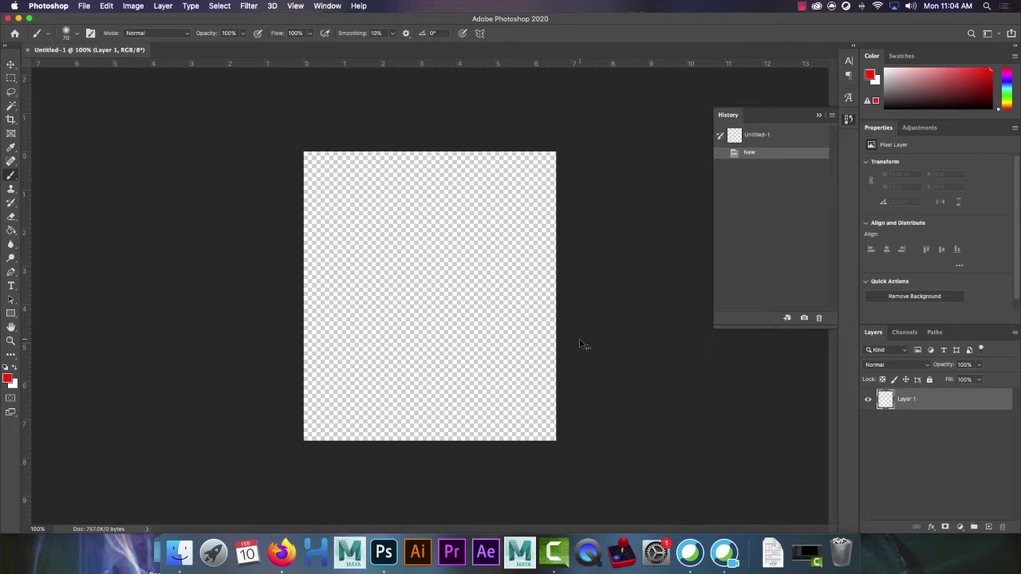
key("super+v")
Zoom in on the pasted Dirty Dan image and give Layer 1 a white layer mask
key("z")
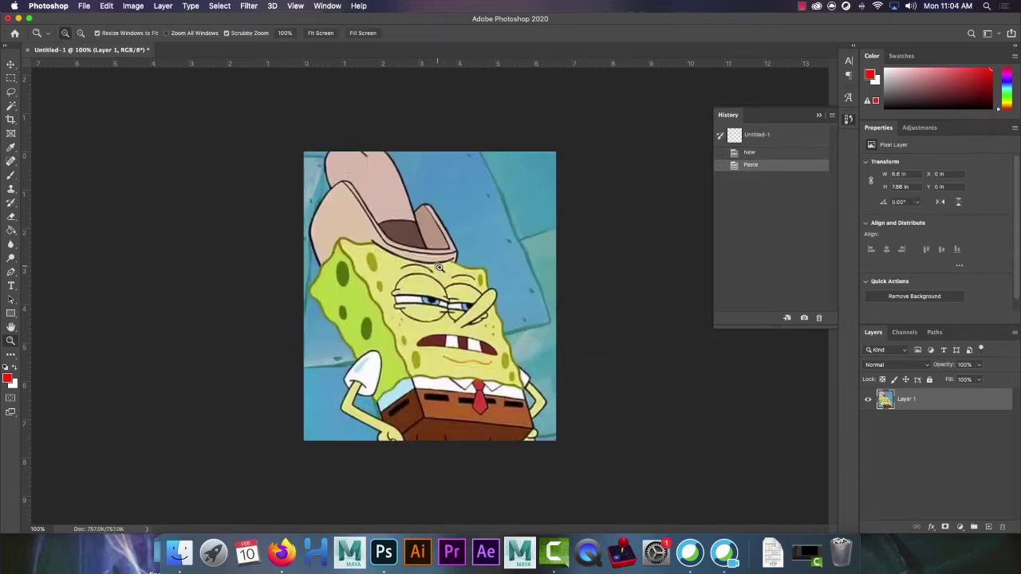
left_click_drag(442, 269, 451, 272)
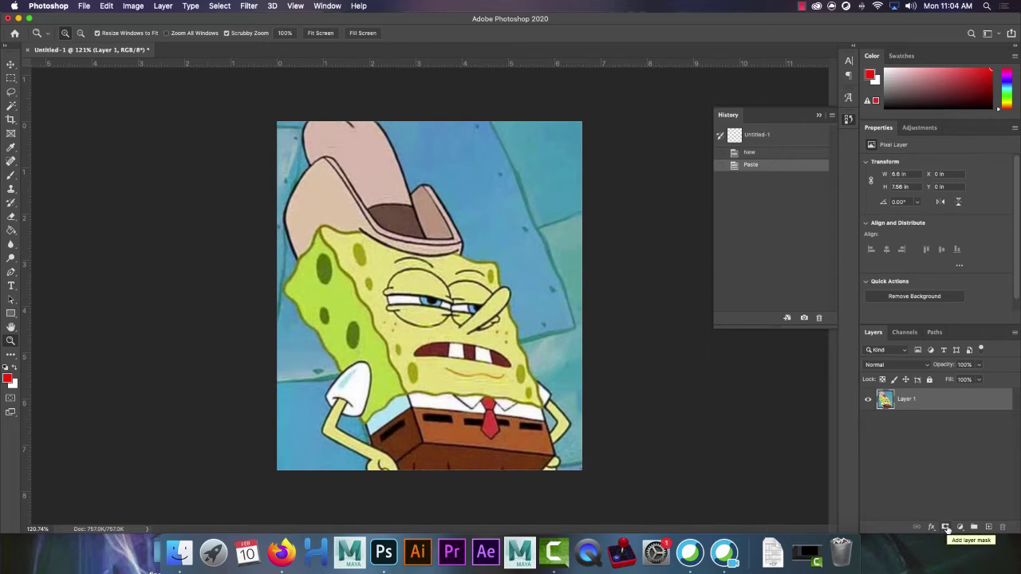
left_click(947, 528)
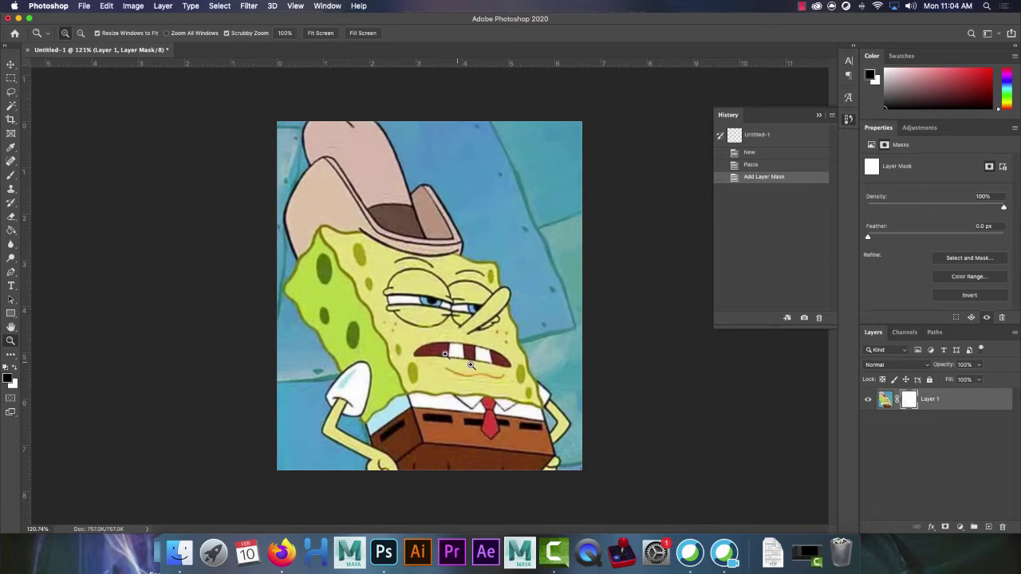
Brush black onto the mask to hide the background at the right, left edge and hat top
left_click(10, 177)
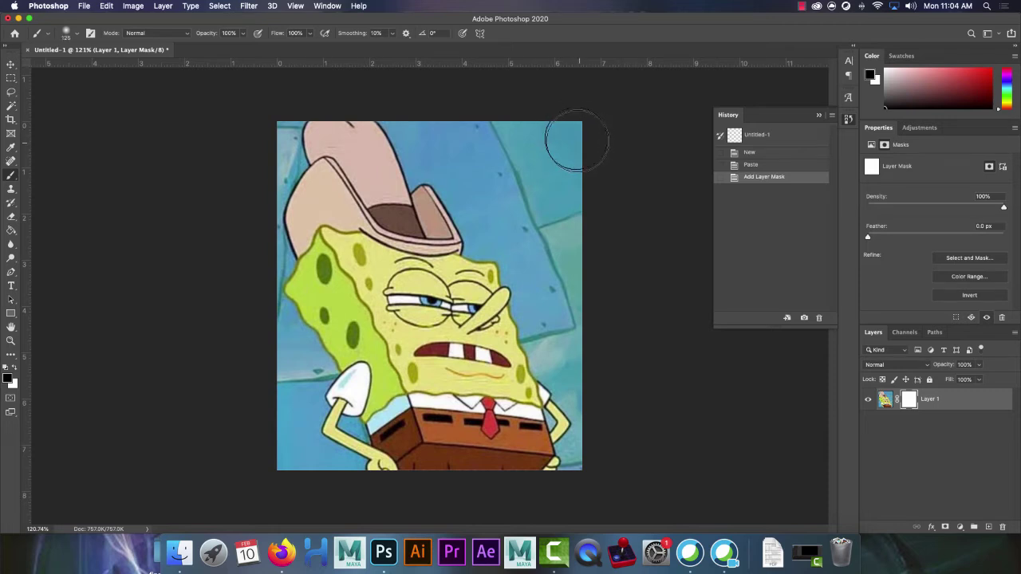
mouse_move(547, 102)
left_mouse_down()
mouse_move(603, 187)
mouse_move(552, 83)
mouse_move(628, 207)
mouse_move(621, 189)
mouse_move(580, 205)
mouse_move(538, 137)
mouse_move(593, 234)
mouse_move(504, 93)
mouse_move(565, 188)
mouse_move(495, 107)
mouse_move(487, 120)
mouse_move(503, 166)
mouse_move(445, 95)
mouse_move(448, 114)
mouse_move(427, 116)
mouse_move(565, 270)
mouse_move(552, 232)
mouse_move(609, 423)
left_mouse_up()
mouse_move(608, 423)
left_mouse_down()
mouse_move(607, 478)
mouse_move(590, 462)
left_mouse_up()
mouse_move(259, 470)
left_mouse_down()
mouse_move(247, 343)
mouse_move(278, 427)
mouse_move(269, 353)
mouse_move(280, 382)
mouse_move(284, 367)
mouse_move(256, 331)
mouse_move(252, 258)
mouse_move(235, 230)
mouse_move(244, 252)
mouse_move(244, 133)
mouse_move(259, 122)
mouse_move(263, 151)
mouse_move(239, 228)
left_mouse_up()
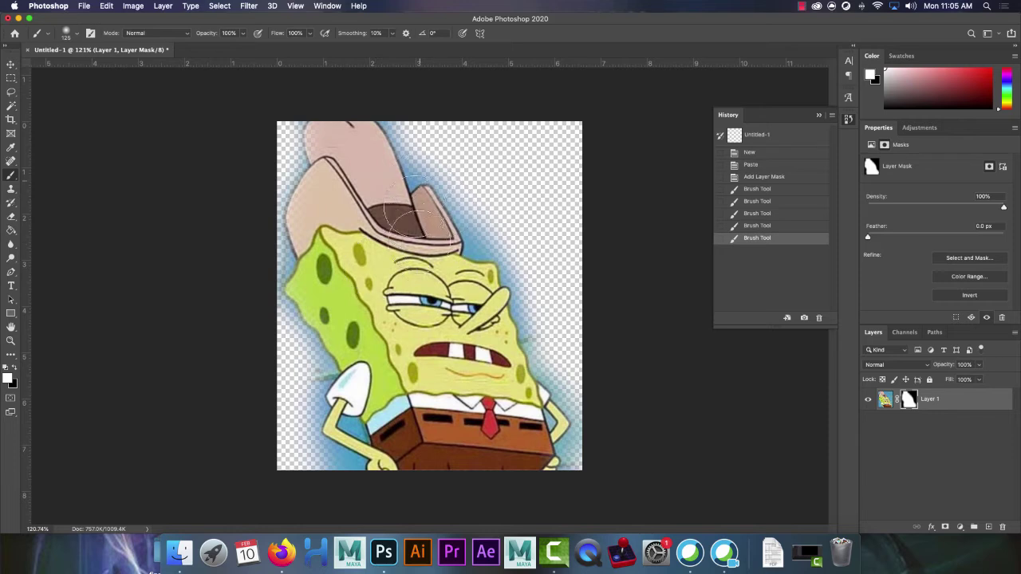
mouse_move(403, 219)
left_mouse_down()
mouse_move(385, 168)
mouse_move(383, 220)
mouse_move(473, 219)
mouse_move(463, 156)
mouse_move(489, 155)
mouse_move(501, 126)
mouse_move(540, 166)
mouse_move(478, 235)
mouse_move(481, 381)
mouse_move(503, 343)
mouse_move(519, 399)
mouse_move(482, 207)
mouse_move(473, 323)
mouse_move(435, 299)
mouse_move(375, 327)
mouse_move(335, 291)
mouse_move(311, 287)
mouse_move(316, 239)
left_mouse_up()
Hide more top-right background in black, then paint white to restore SpongeBob's face
key("x")
mouse_move(497, 185)
left_mouse_down()
mouse_move(556, 184)
mouse_move(552, 163)
mouse_move(538, 180)
mouse_move(496, 86)
mouse_move(487, 169)
mouse_move(450, 150)
mouse_move(430, 109)
mouse_move(451, 112)
mouse_move(561, 269)
mouse_move(590, 355)
mouse_move(565, 325)
left_mouse_up()
key("x")
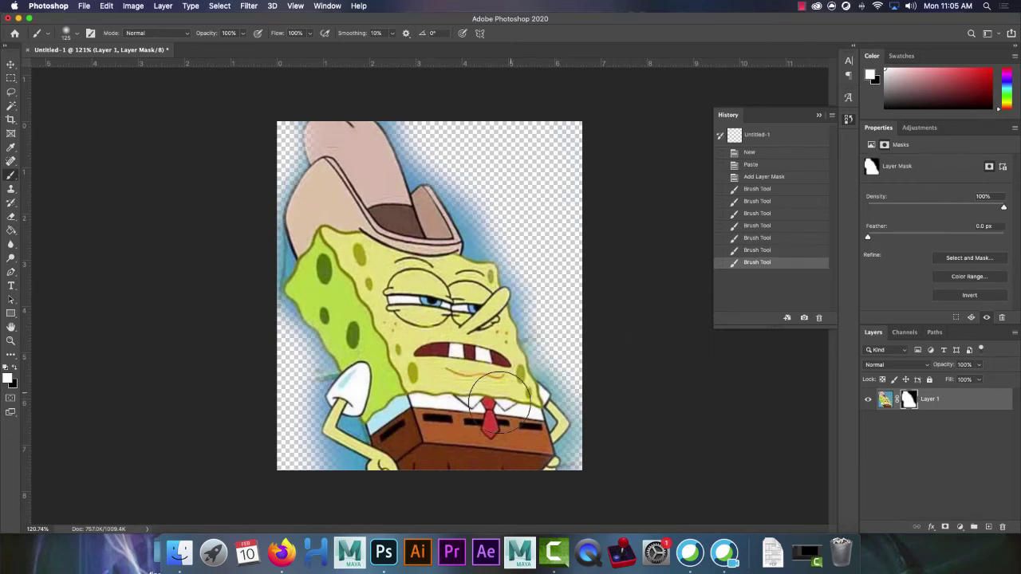
mouse_move(477, 327)
left_mouse_down()
mouse_move(503, 385)
mouse_move(479, 384)
left_mouse_up()
Read the layer mask questions in the Filled Notes document, then return to Photoshop
left_click(282, 552)
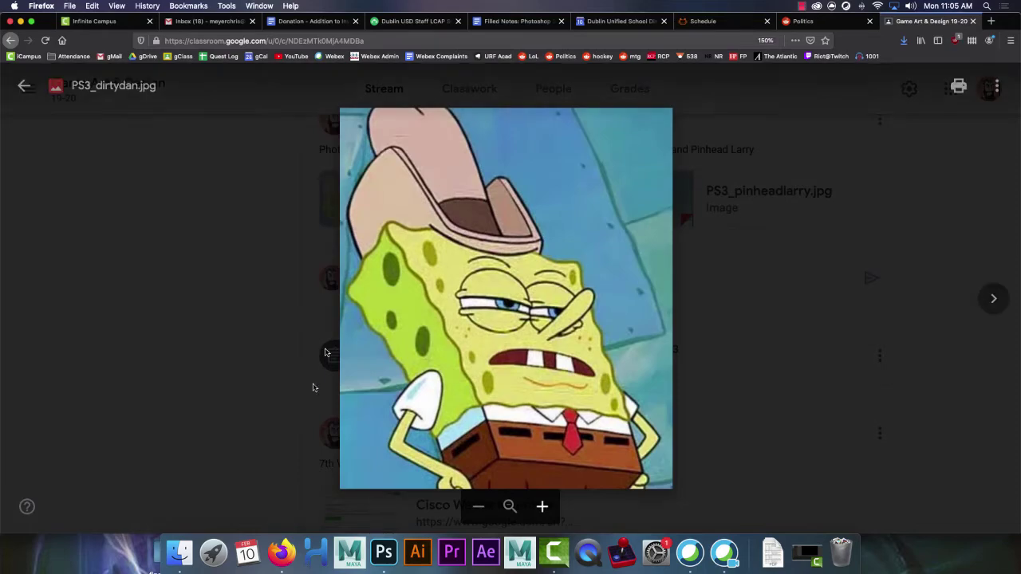
left_click(519, 22)
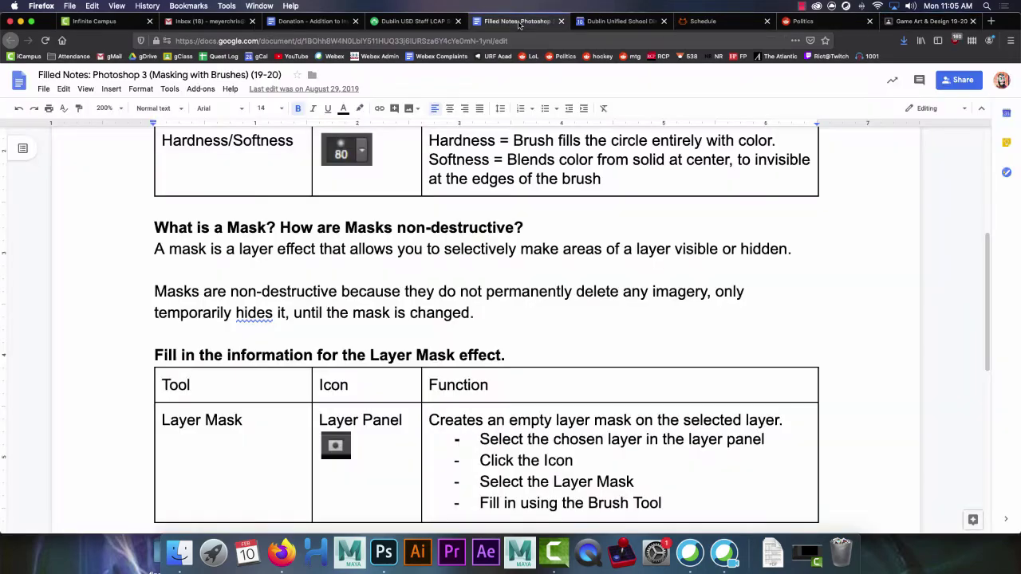
scroll(518, 272, "down", 3)
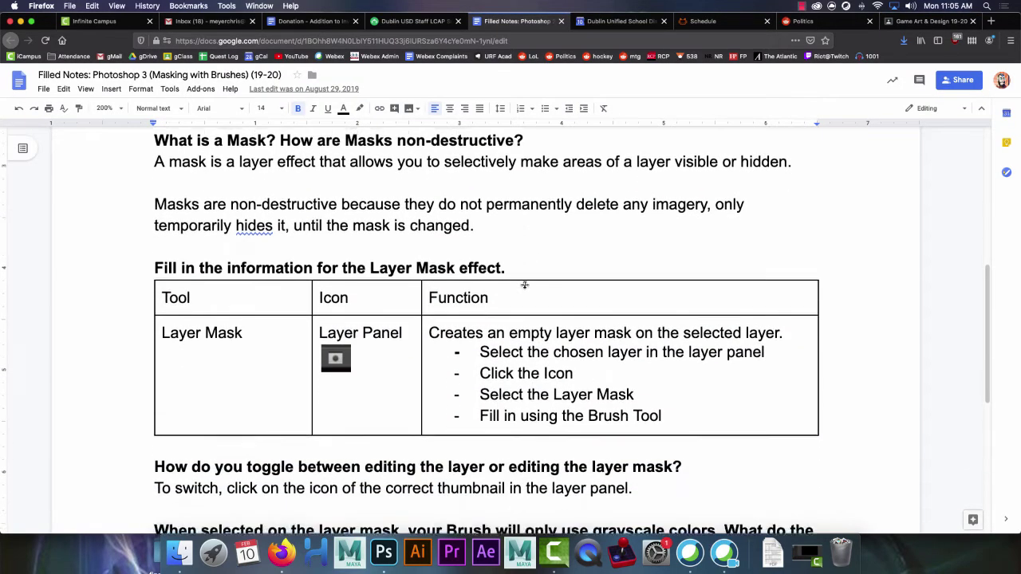
scroll(525, 285, "down", 3)
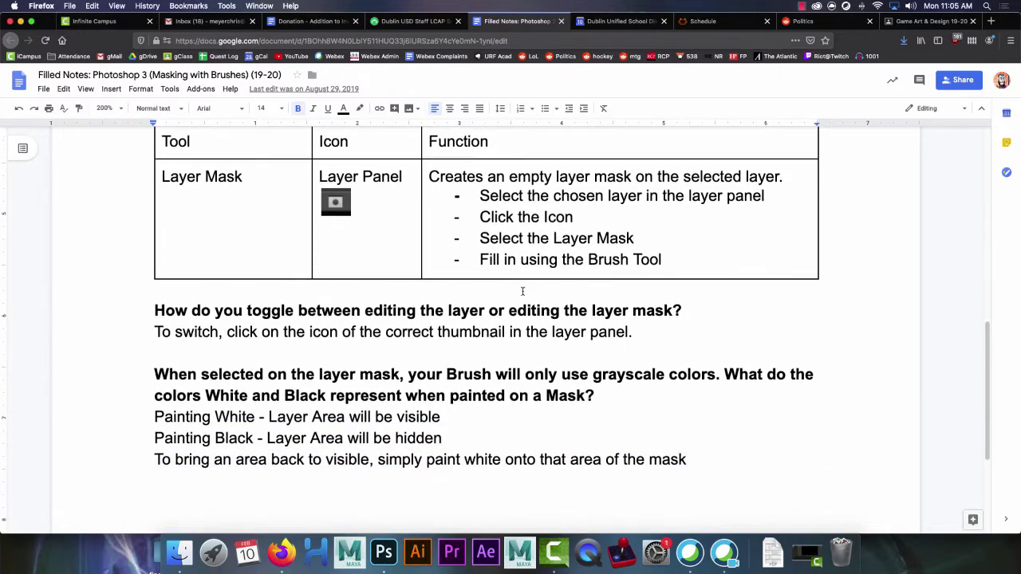
scroll(523, 290, "up", 1)
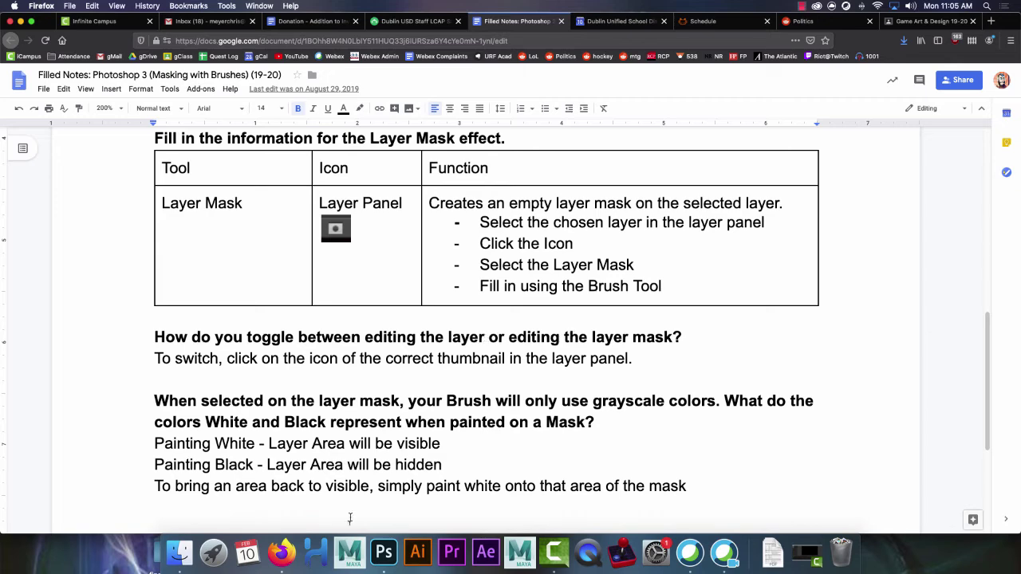
left_click(384, 553)
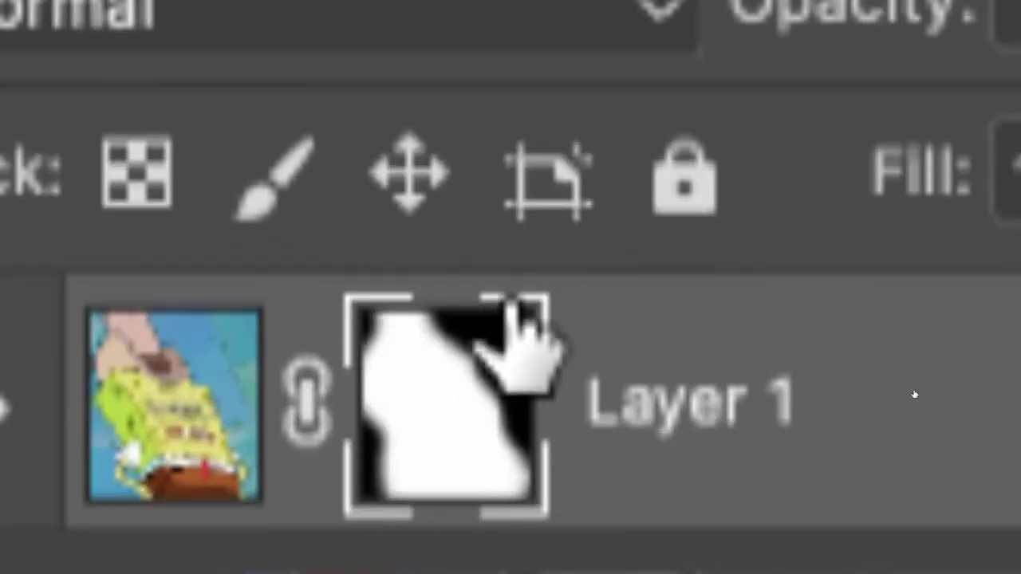
left_click(128, 374)
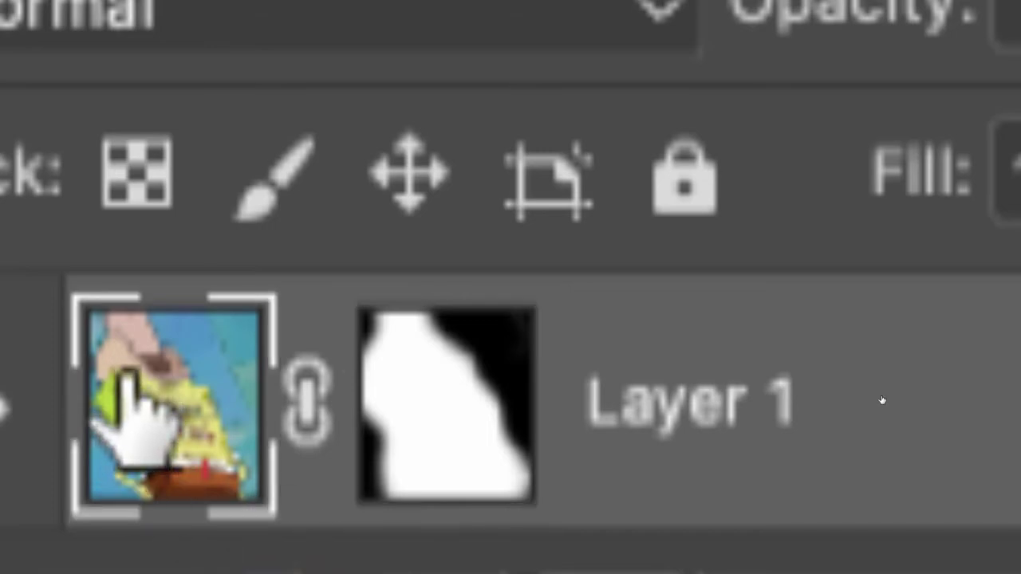
left_click(411, 399)
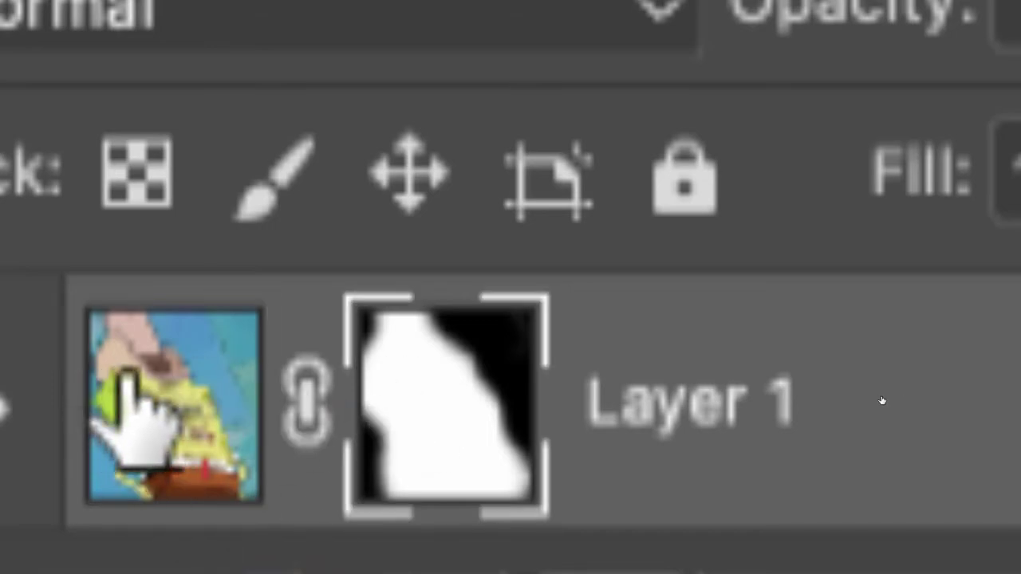
left_click(128, 408)
left_click(421, 367)
left_click(183, 407)
left_click(479, 399)
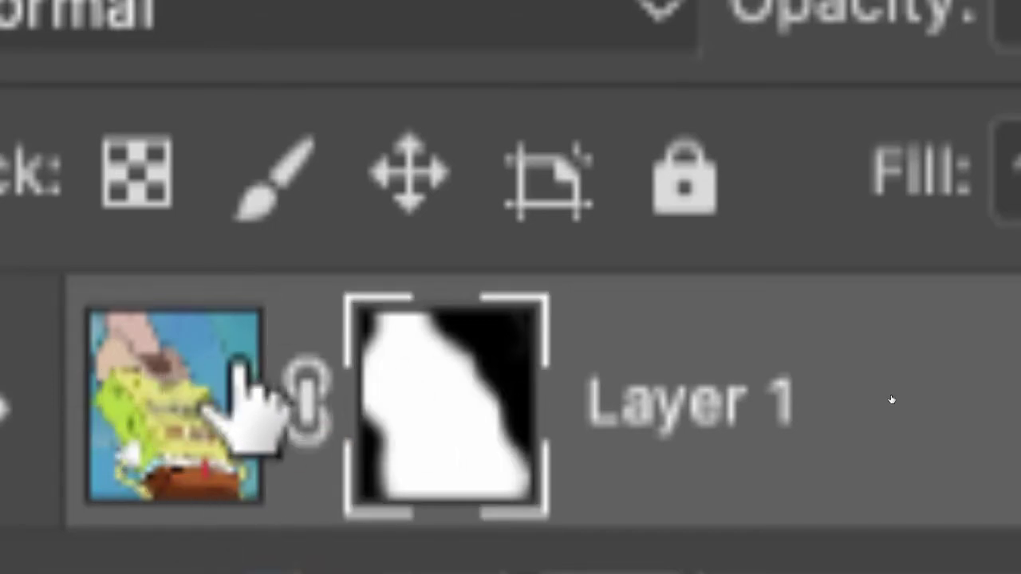
left_click(243, 379)
left_click(395, 371)
left_click(255, 374)
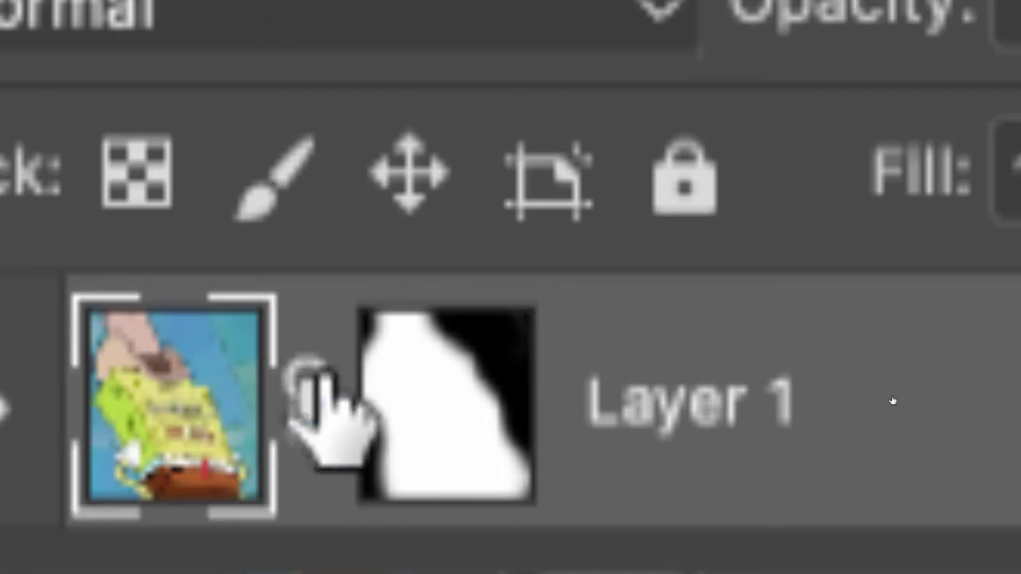
left_click(379, 379)
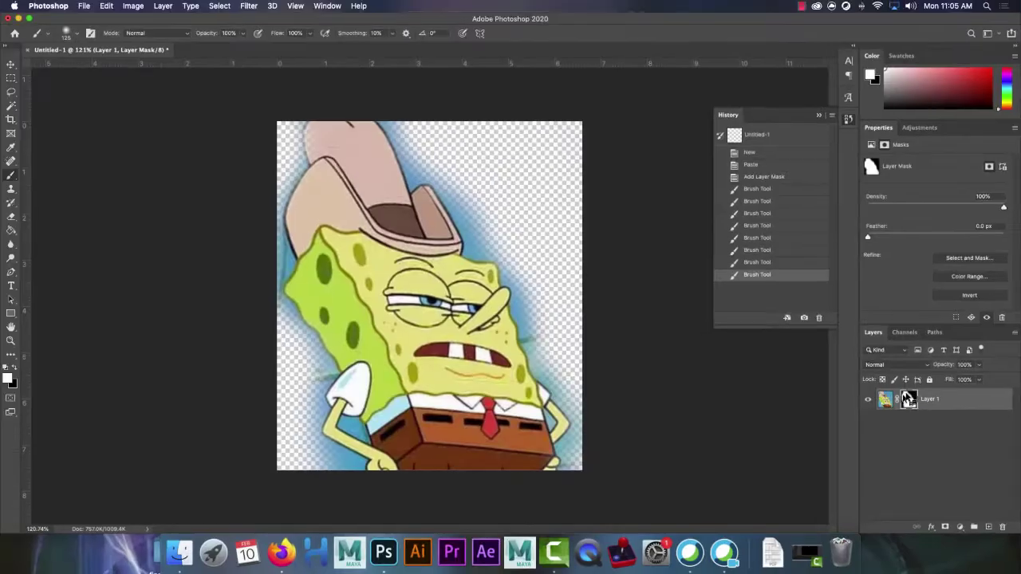
With a size-80 brush, paint a red stroke on Layer 1's pixels across SpongeBob's hat and face
left_click(885, 402)
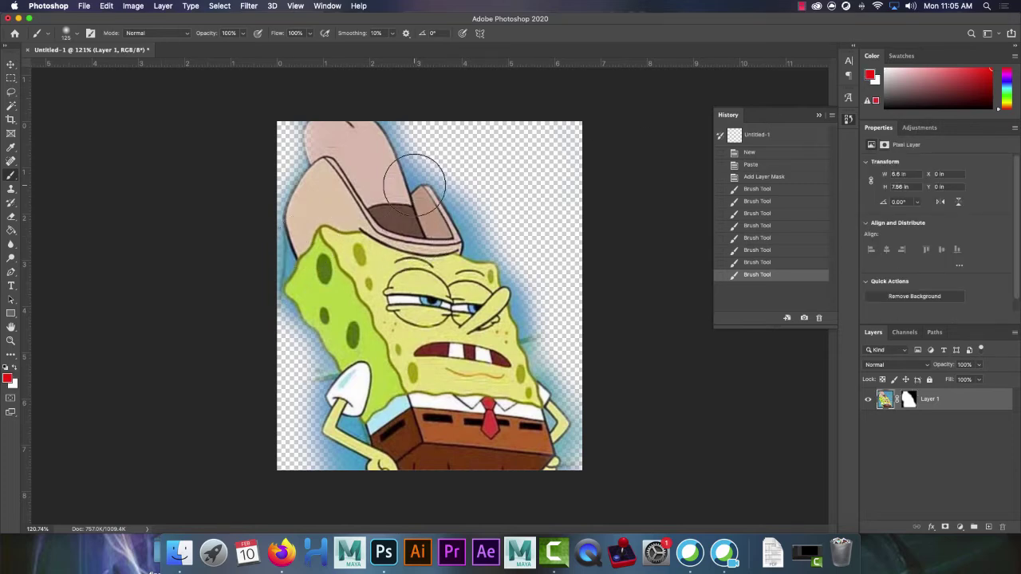
key("bracketleft")
key("bracketleft")
key("bracketleft")
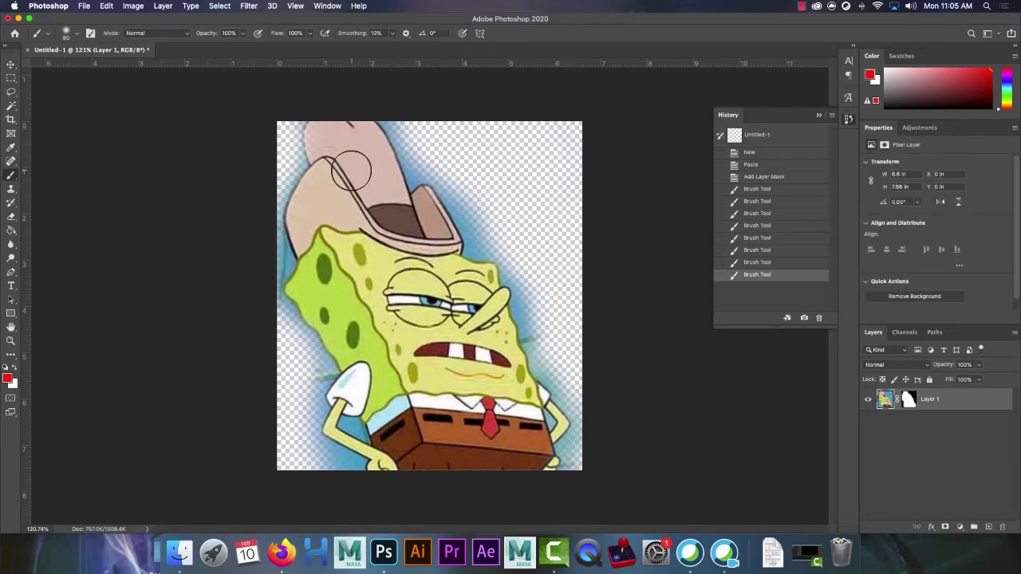
mouse_move(351, 166)
left_mouse_down()
mouse_move(327, 223)
mouse_move(420, 303)
mouse_move(402, 391)
mouse_move(477, 413)
left_mouse_up()
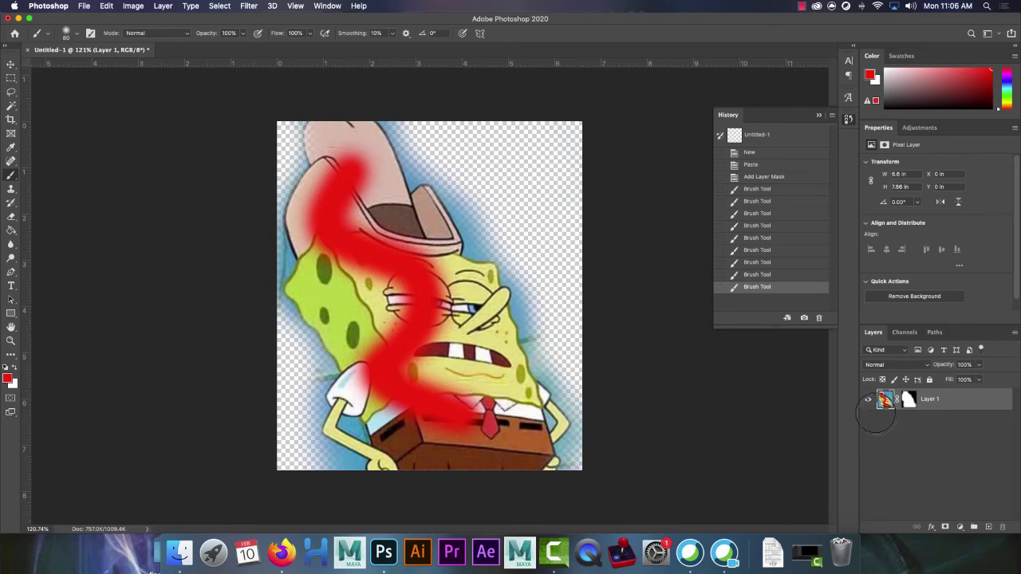
left_click(907, 399)
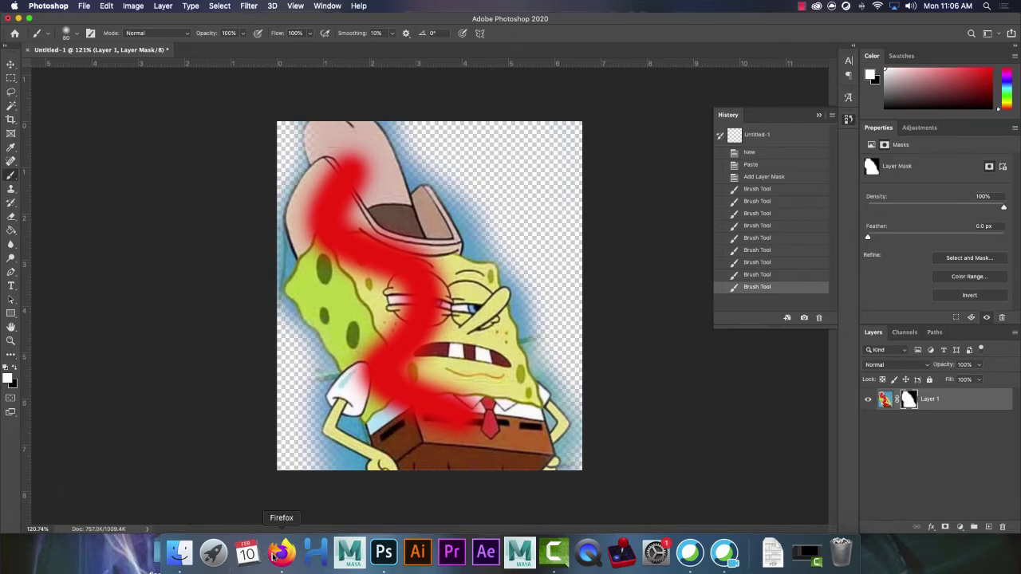
left_click(279, 554)
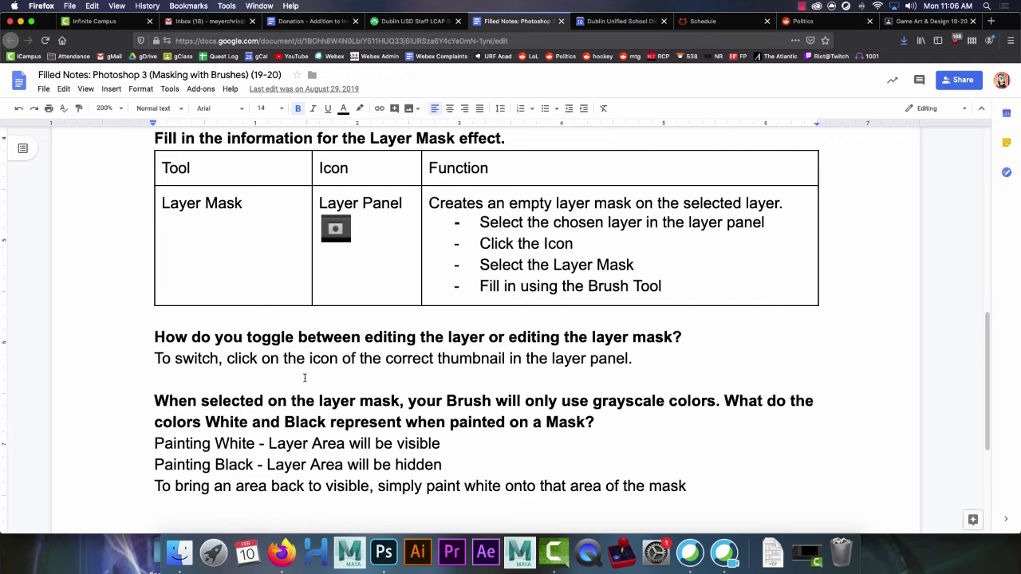
scroll(303, 378, "down", 1)
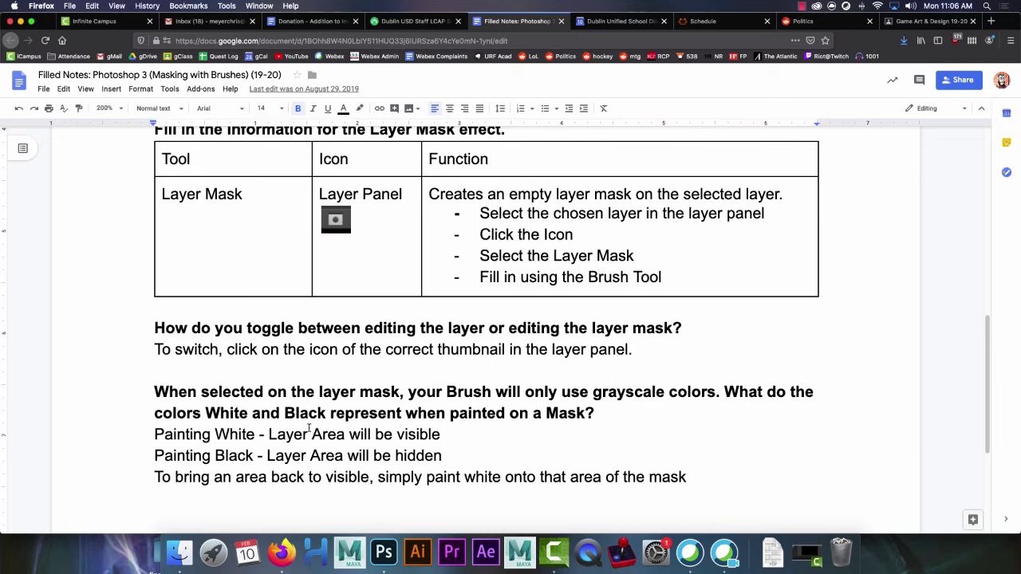
left_click(384, 552)
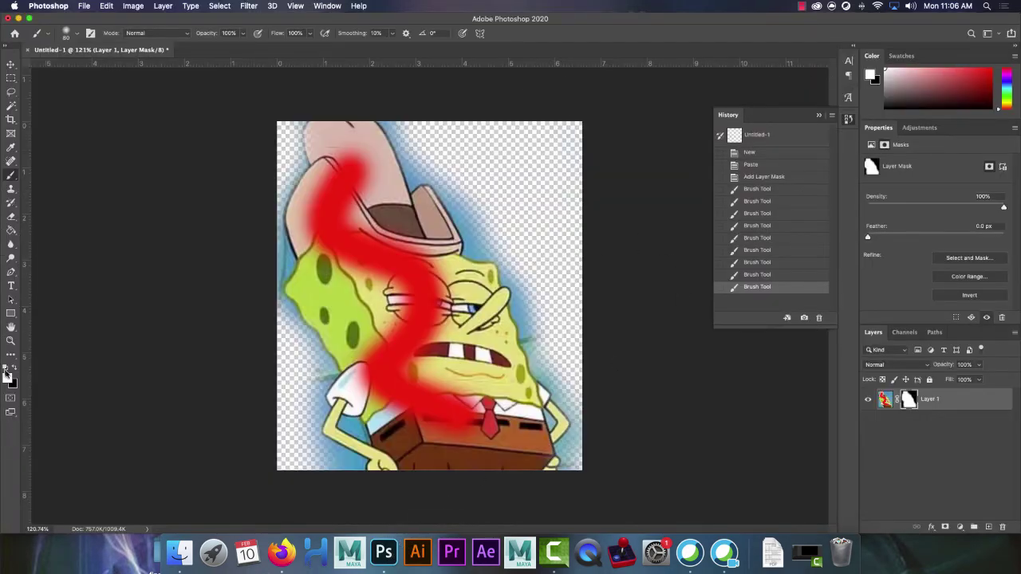
Try a grey foreground colour in the Color Picker, then cancel without changing it
left_click(8, 377)
left_click(536, 289)
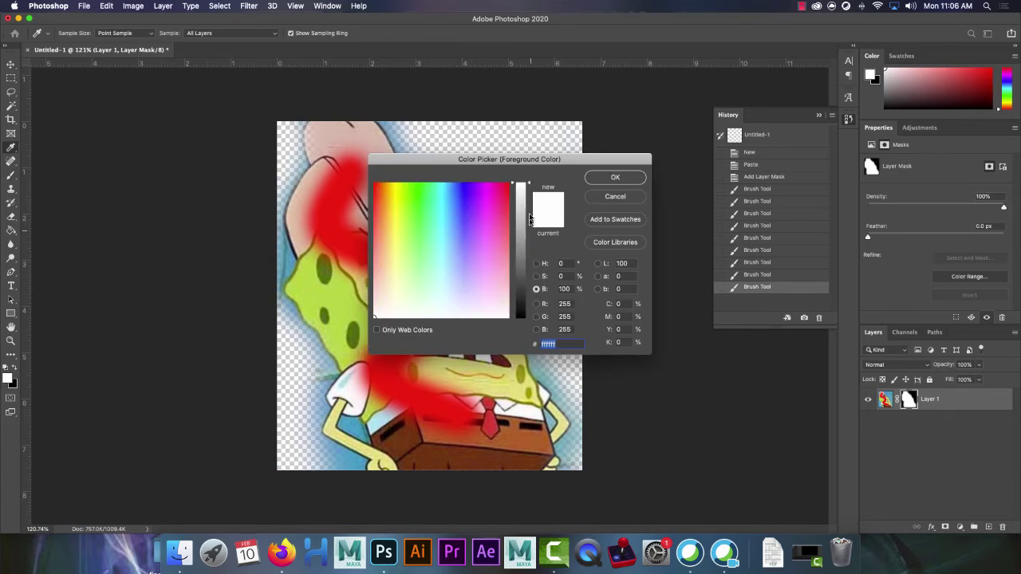
left_click_drag(524, 206, 524, 227)
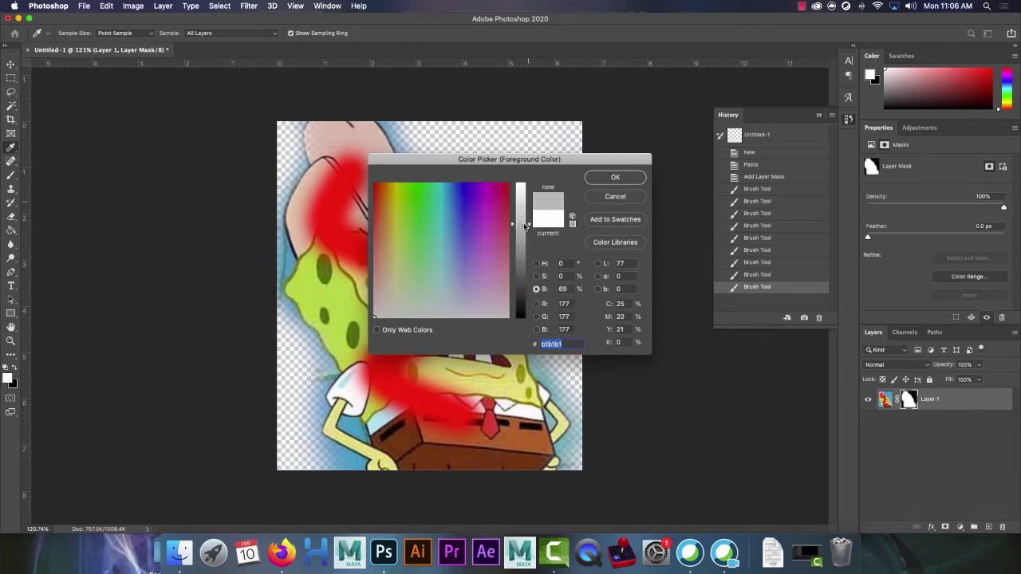
left_click(619, 198)
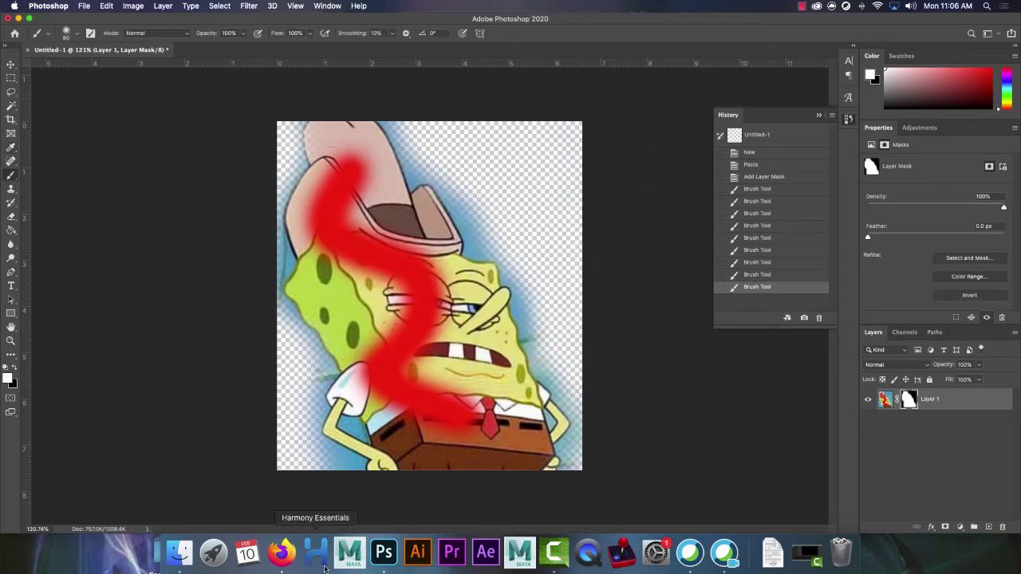
Undo the red brushstroke on SpongeBob
left_click(281, 550)
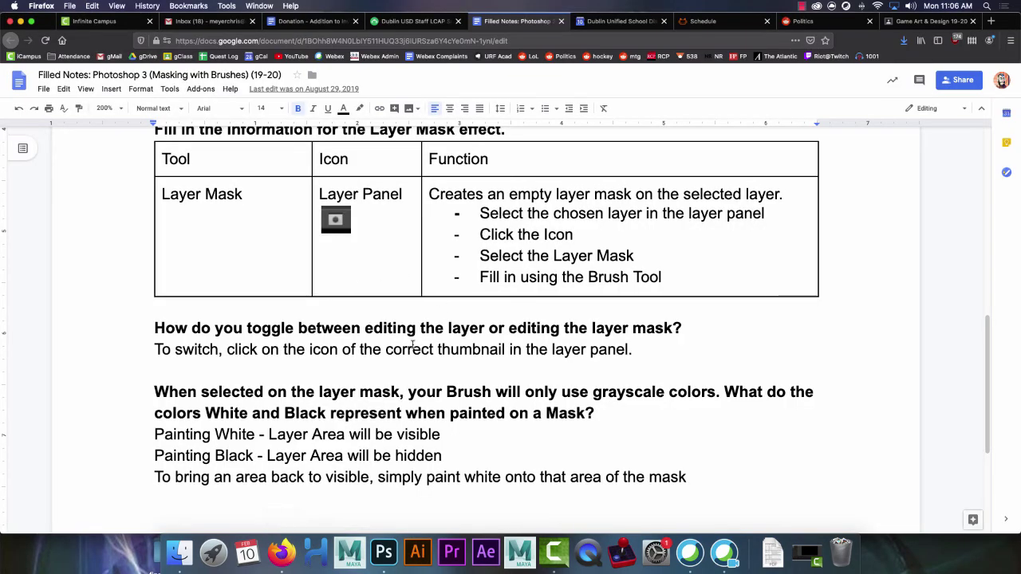
left_click(384, 552)
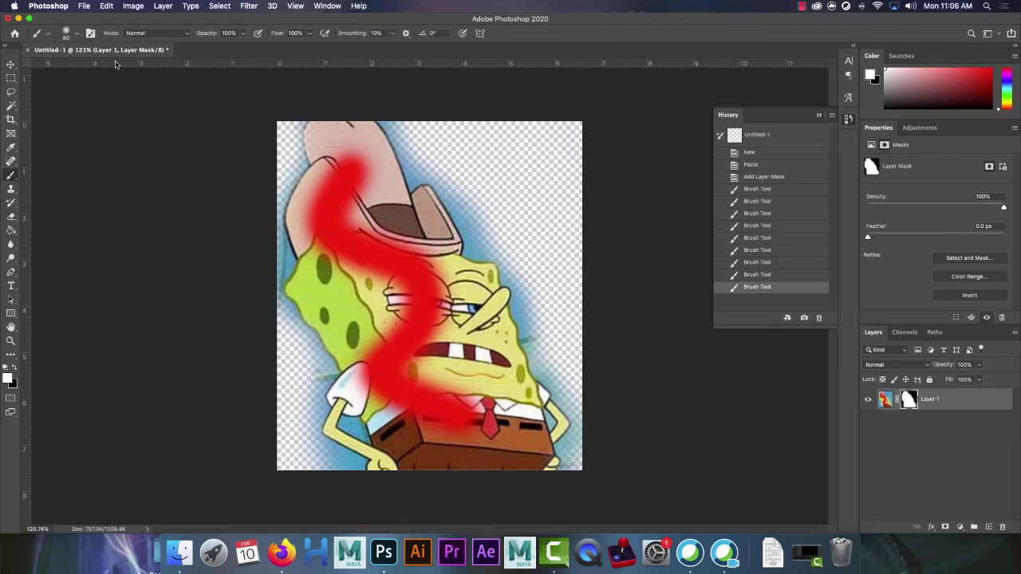
key("super+z")
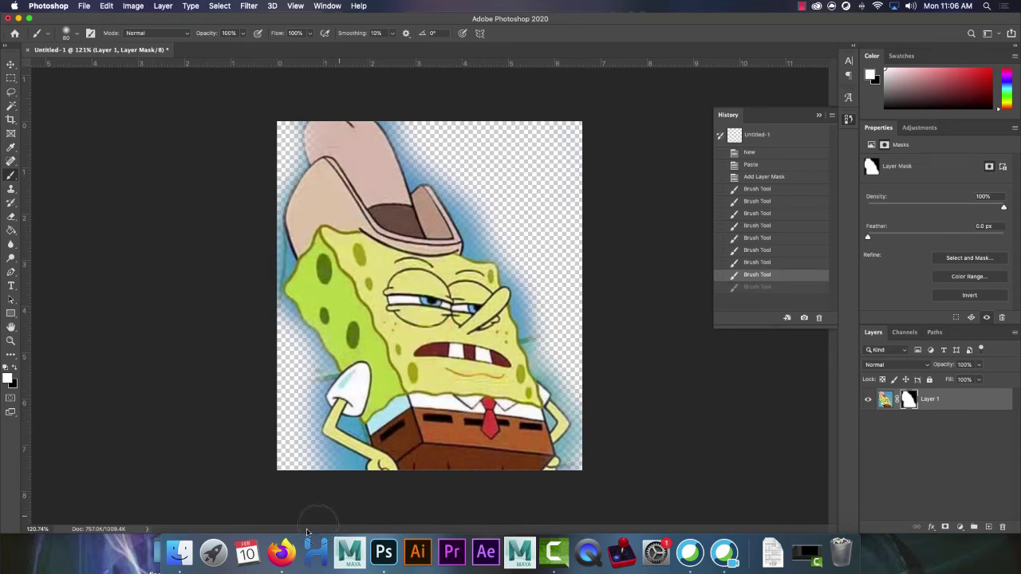
Copy the PS3_pinheadlarry.jpg image from the Classroom assignment and return to Photoshop
left_click(282, 552)
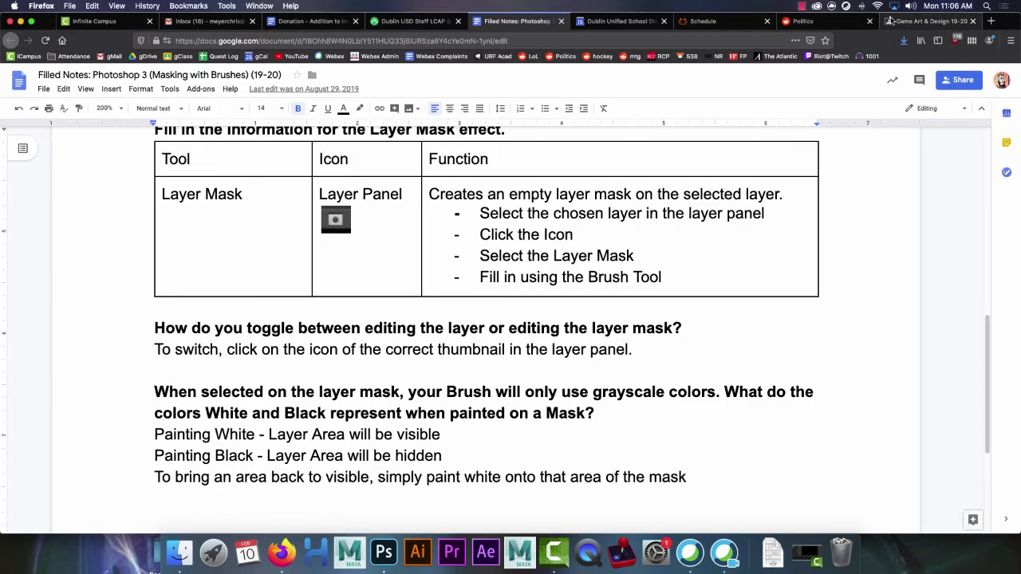
left_click(906, 21)
left_click(993, 299)
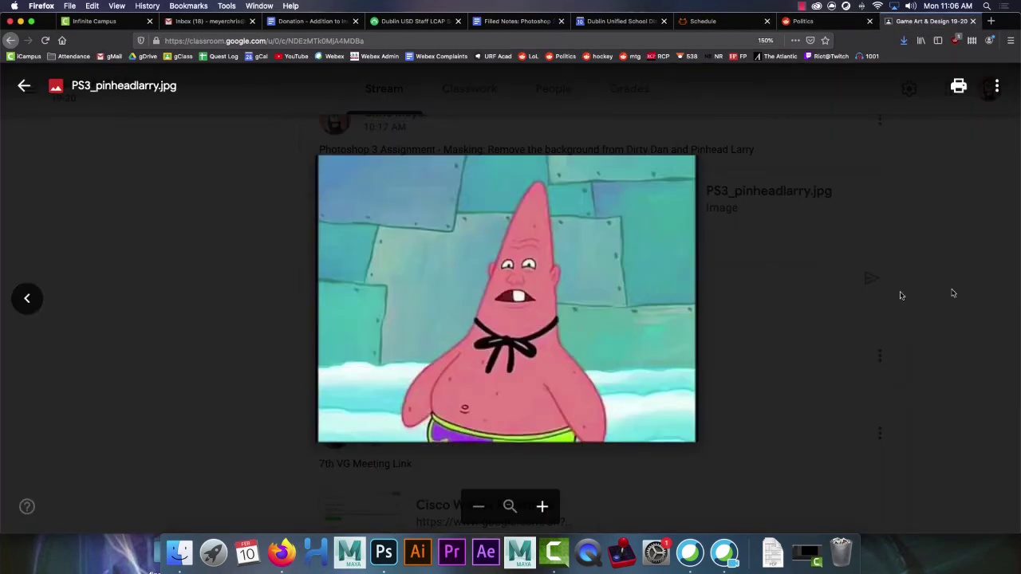
right_click(531, 285)
left_click(566, 301)
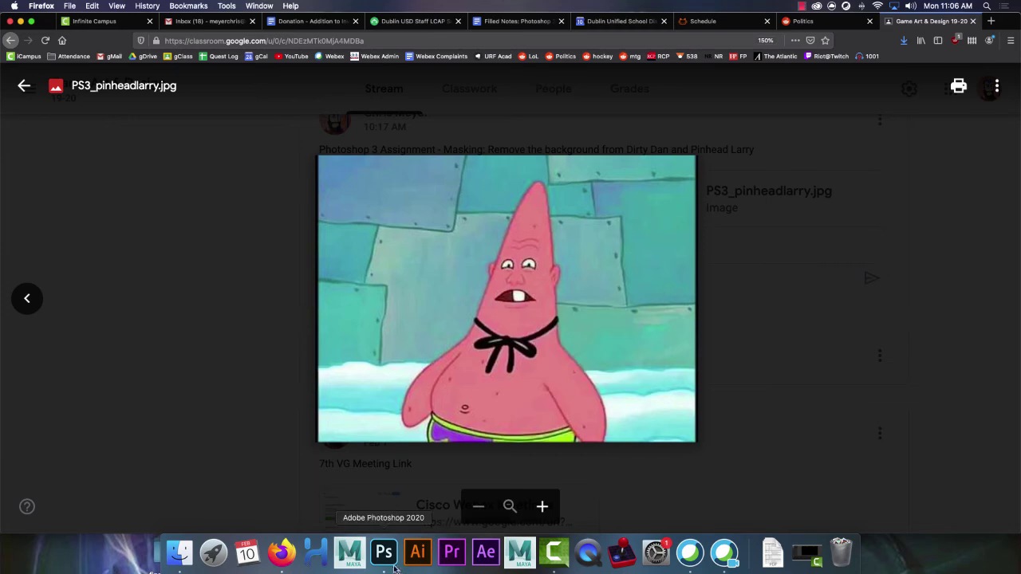
left_click(383, 552)
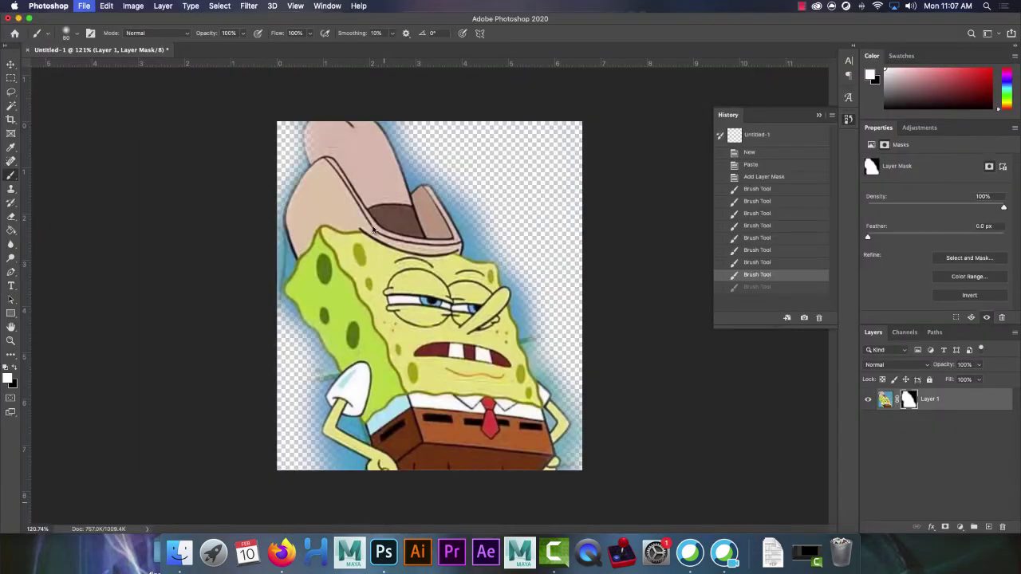
Paste the Pinhead Larry image into a new transparent document, Untitled-2
key("super+n")
left_click(694, 458)
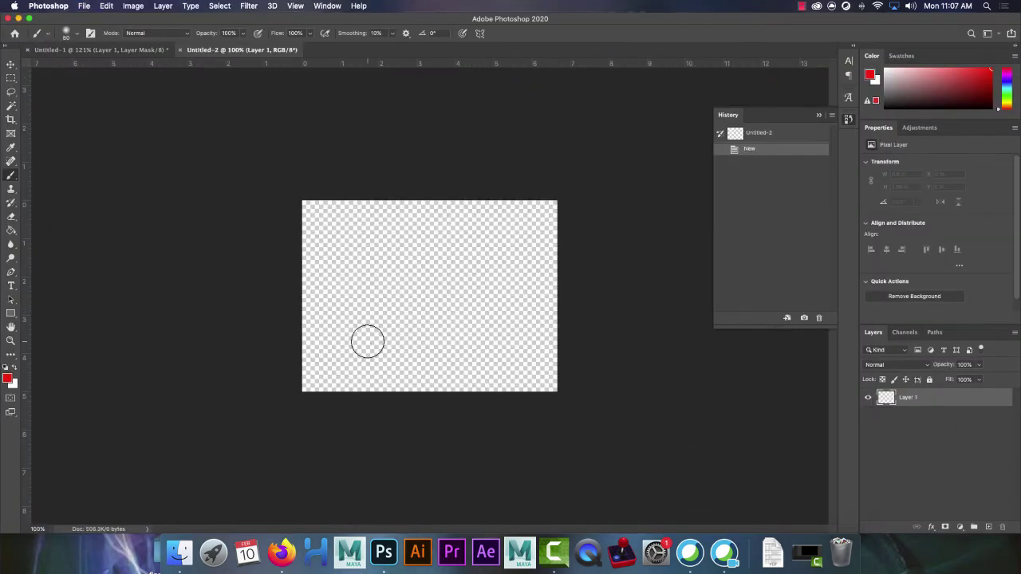
key("super+v")
Zoom in on Pinhead Larry and add a white layer mask to Layer 1
key("z")
left_click_drag(414, 313, 442, 319)
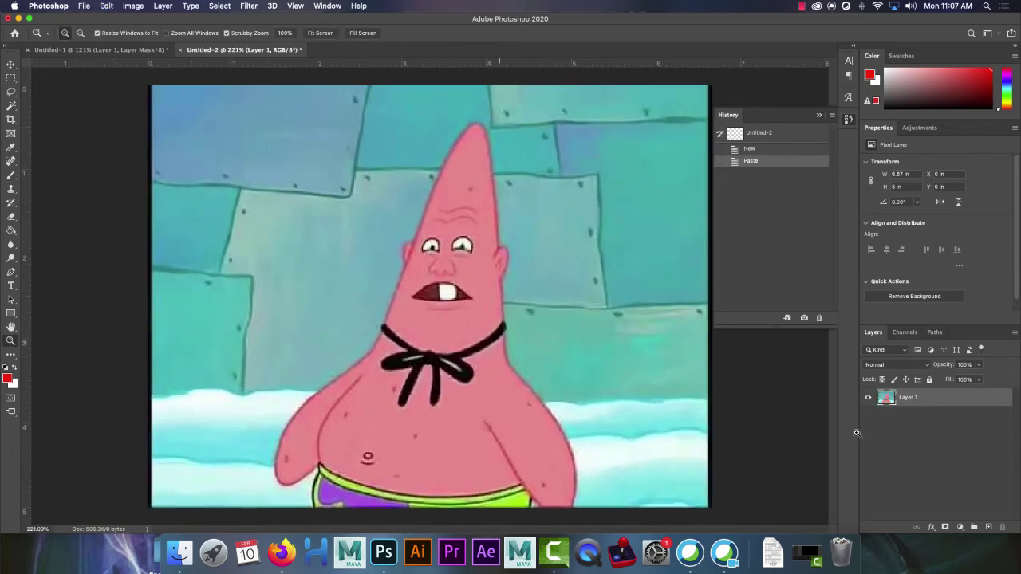
left_click(945, 527)
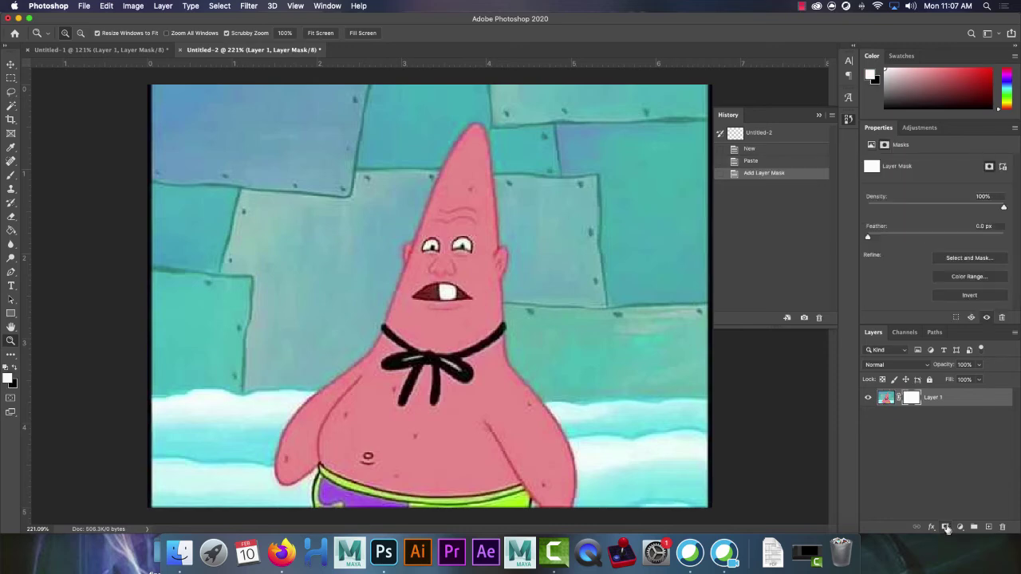
left_click(8, 178)
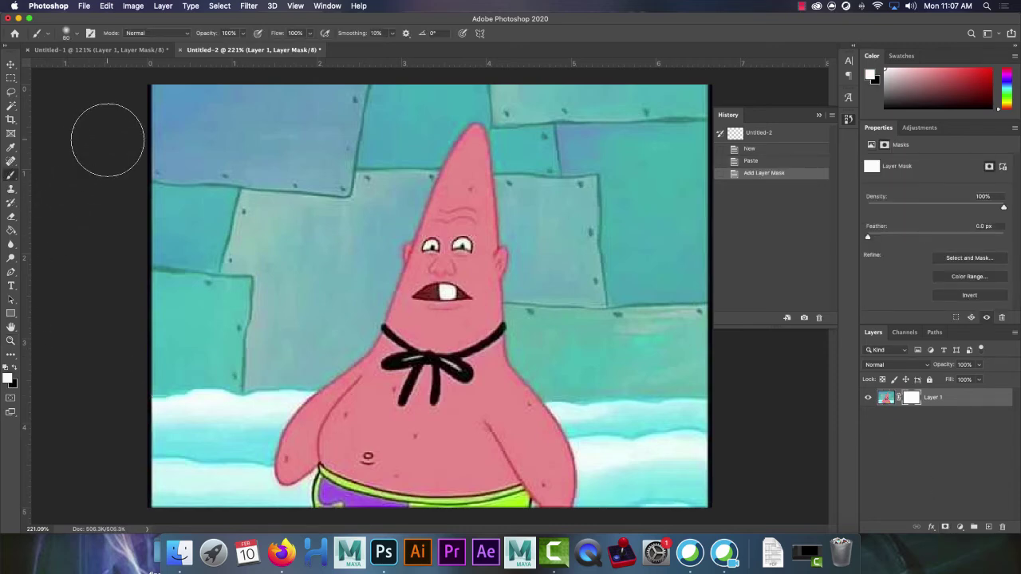
With a ~120 px black brush, mask out the teal background at upper left, right side and lower left
key("bracketright")
key("bracketright")
key("bracketright")
key("x")
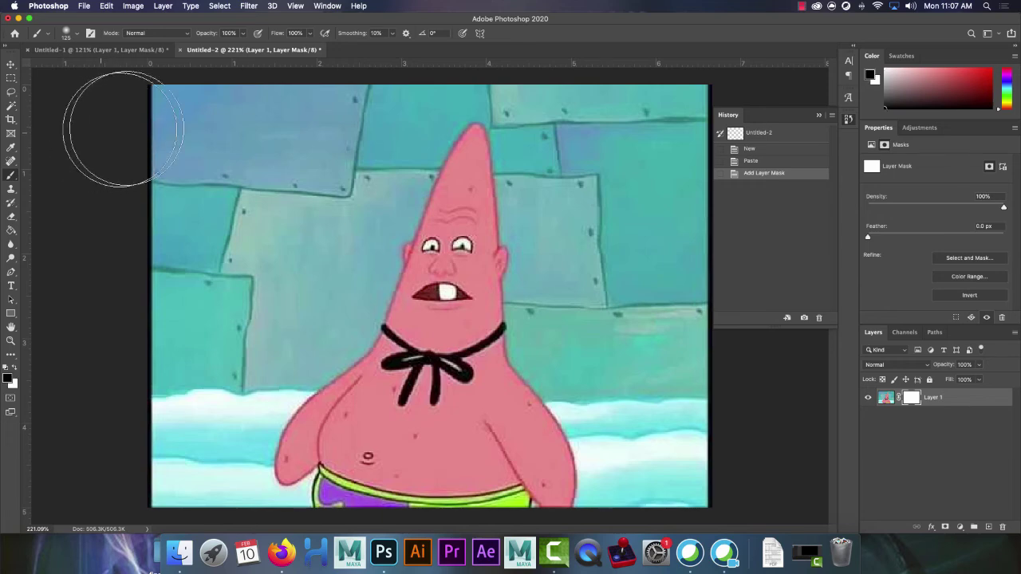
mouse_move(109, 119)
left_mouse_down()
mouse_move(182, 120)
mouse_move(153, 101)
mouse_move(80, 156)
mouse_move(96, 239)
mouse_move(137, 256)
mouse_move(141, 297)
mouse_move(176, 268)
mouse_move(176, 364)
mouse_move(165, 385)
mouse_move(327, 167)
mouse_move(355, 0)
mouse_move(367, 0)
mouse_move(303, 59)
mouse_move(325, 86)
mouse_move(249, 235)
mouse_move(215, 337)
mouse_move(243, 335)
mouse_move(296, 200)
left_mouse_up()
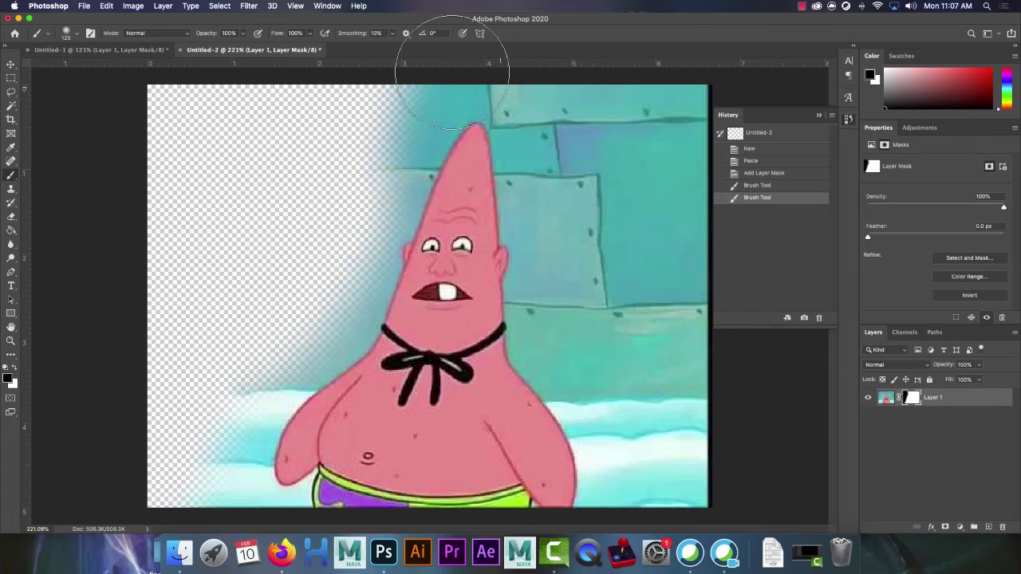
left_click_drag(353, 96, 447, 104)
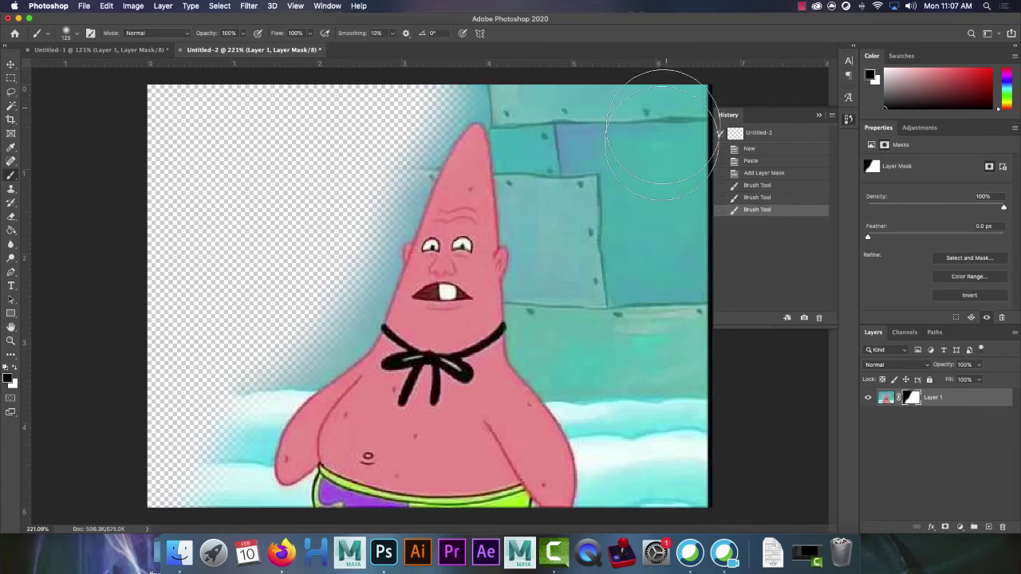
mouse_move(661, 128)
left_mouse_down()
mouse_move(676, 84)
mouse_move(698, 239)
mouse_move(681, 343)
mouse_move(693, 523)
mouse_move(717, 505)
mouse_move(665, 426)
mouse_move(612, 371)
mouse_move(594, 117)
mouse_move(575, 126)
mouse_move(559, 84)
mouse_move(544, 98)
mouse_move(460, 94)
mouse_move(293, 220)
mouse_move(280, 312)
mouse_move(348, 241)
mouse_move(371, 149)
mouse_move(306, 219)
mouse_move(205, 369)
mouse_move(181, 477)
mouse_move(209, 431)
mouse_move(206, 496)
mouse_move(202, 472)
left_mouse_up()
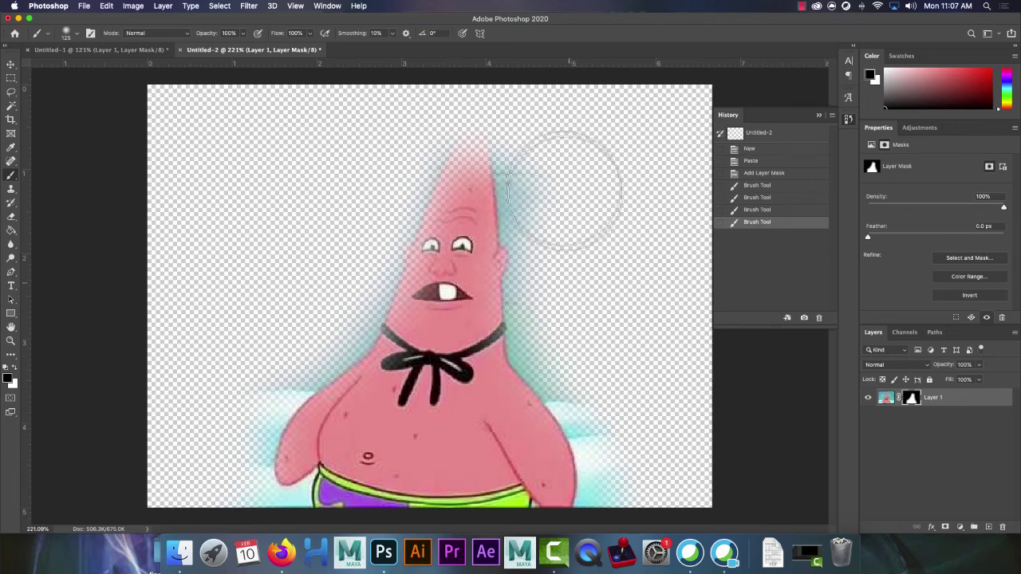
mouse_move(565, 192)
left_mouse_down()
mouse_move(636, 511)
mouse_move(644, 464)
mouse_move(614, 434)
left_mouse_up()
mouse_move(221, 479)
left_mouse_down()
mouse_move(228, 468)
mouse_move(233, 478)
left_mouse_up()
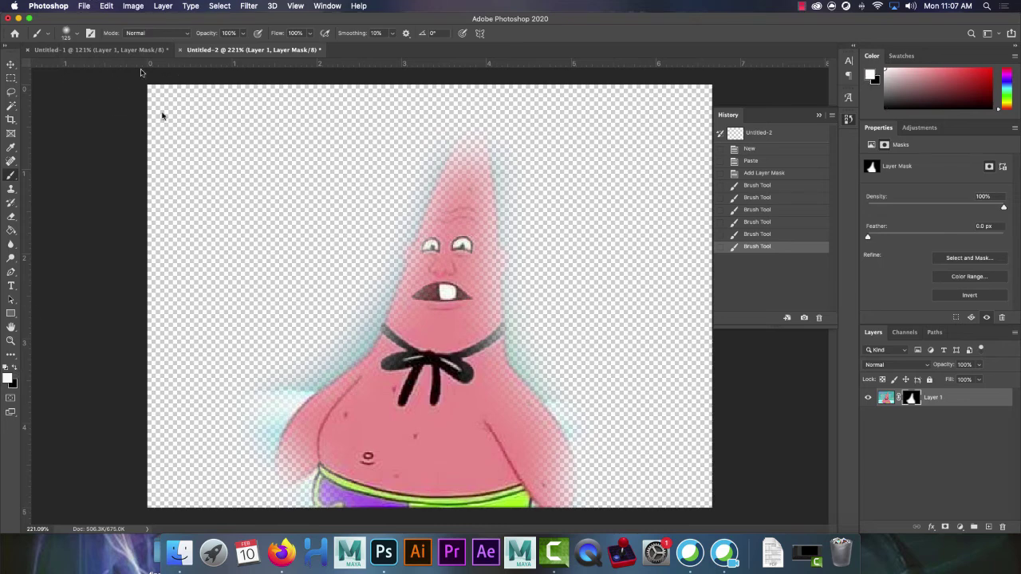
Set the brush to 40 px and paint white to restore Patrick's face, head, shoulder and arm edges
key("bracketleft")
key("bracketleft")
key("bracketleft")
key("bracketleft")
left_click(75, 35)
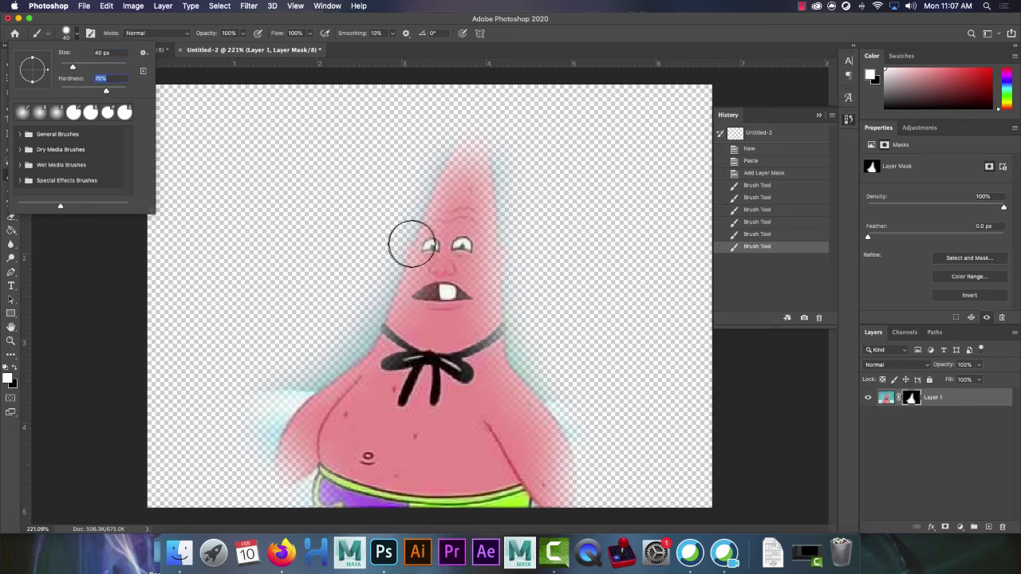
key("Return")
mouse_move(453, 217)
left_mouse_down()
mouse_move(428, 291)
mouse_move(446, 254)
left_mouse_up()
mouse_move(458, 231)
left_mouse_down()
mouse_move(471, 132)
mouse_move(442, 227)
mouse_move(477, 144)
mouse_move(474, 351)
mouse_move(463, 234)
left_mouse_up()
mouse_move(474, 183)
left_mouse_down()
mouse_move(479, 372)
mouse_move(472, 209)
left_mouse_up()
mouse_move(482, 367)
left_mouse_down()
mouse_move(484, 324)
mouse_move(502, 406)
mouse_move(521, 442)
mouse_move(511, 407)
mouse_move(524, 417)
mouse_move(551, 493)
mouse_move(541, 441)
mouse_move(554, 504)
mouse_move(541, 431)
mouse_move(481, 364)
left_mouse_up()
mouse_move(351, 435)
left_mouse_down()
mouse_move(380, 367)
mouse_move(435, 229)
left_mouse_up()
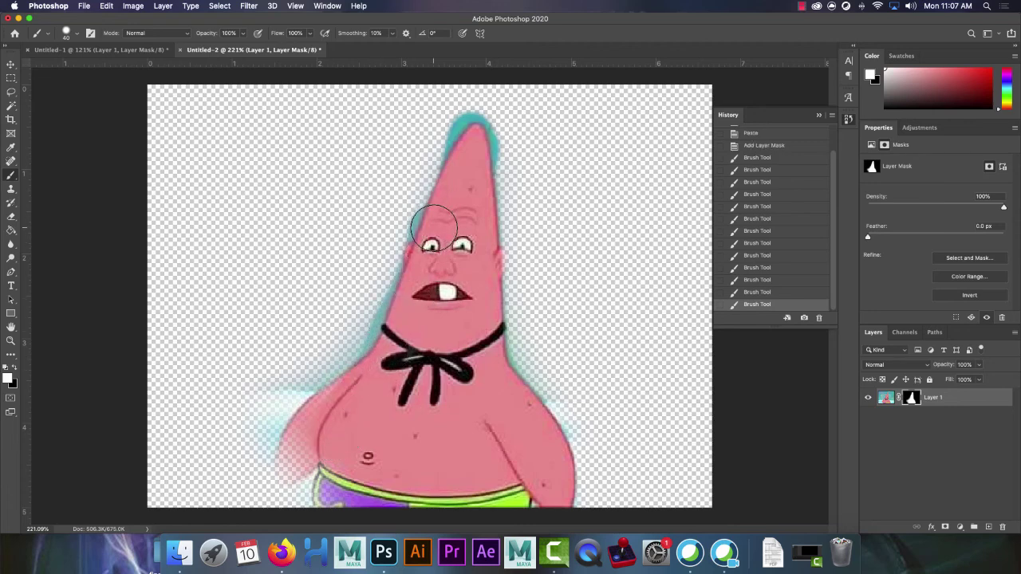
mouse_move(335, 407)
left_mouse_down()
mouse_move(293, 476)
mouse_move(319, 464)
mouse_move(343, 496)
mouse_move(395, 494)
mouse_move(391, 445)
left_mouse_up()
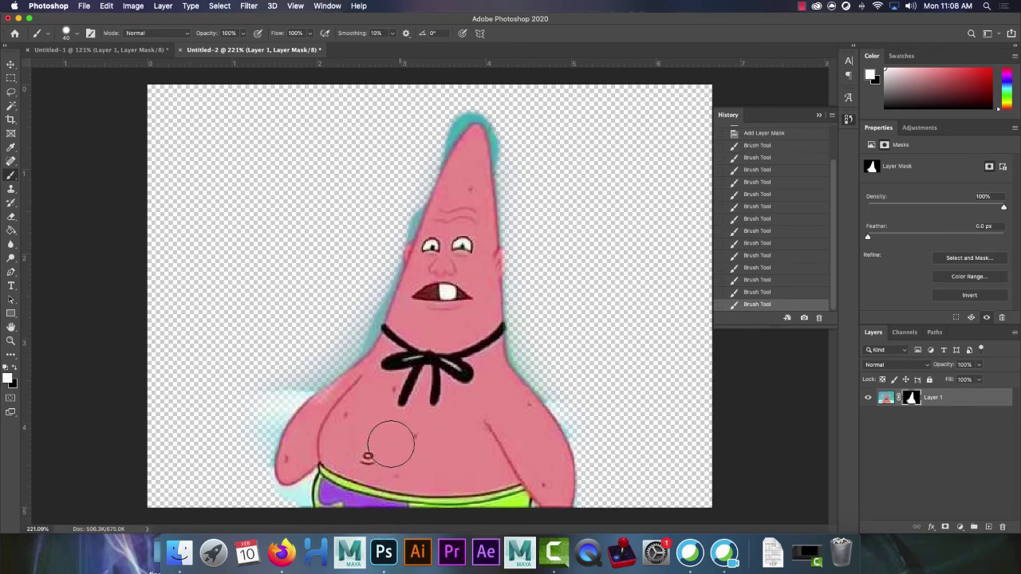
mouse_move(327, 425)
left_mouse_down()
mouse_move(338, 391)
mouse_move(392, 367)
left_mouse_up()
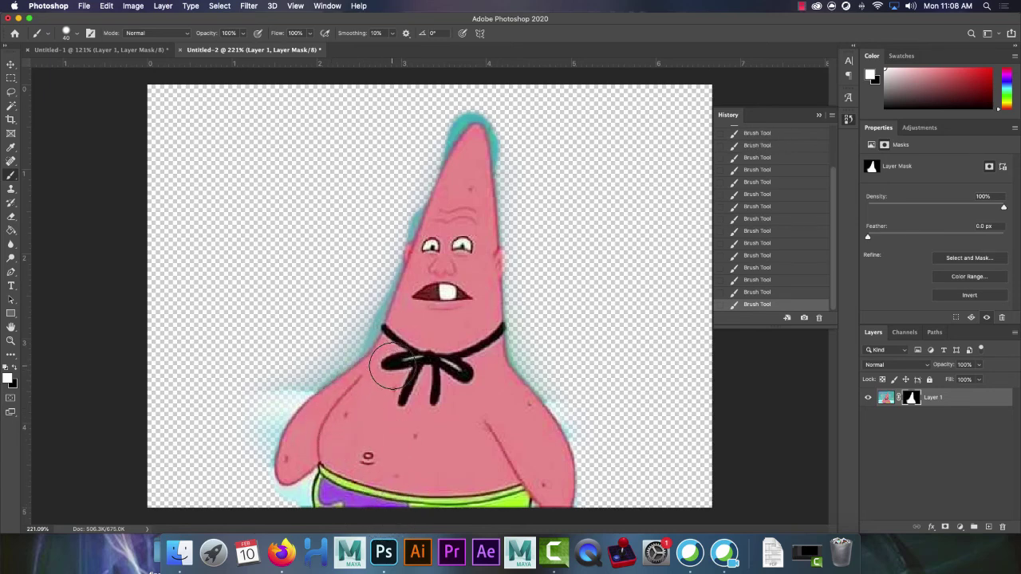
Paint black to mask away the cyan fringe along Patrick's left arm and head tip
key("x")
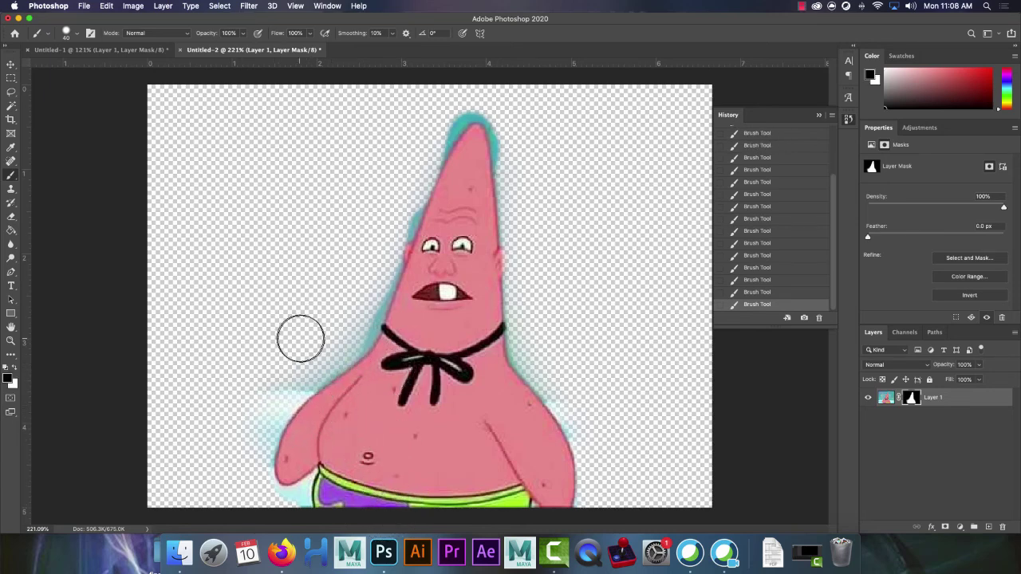
mouse_move(319, 349)
left_mouse_down()
mouse_move(285, 372)
mouse_move(262, 419)
mouse_move(247, 470)
mouse_move(261, 503)
left_mouse_up()
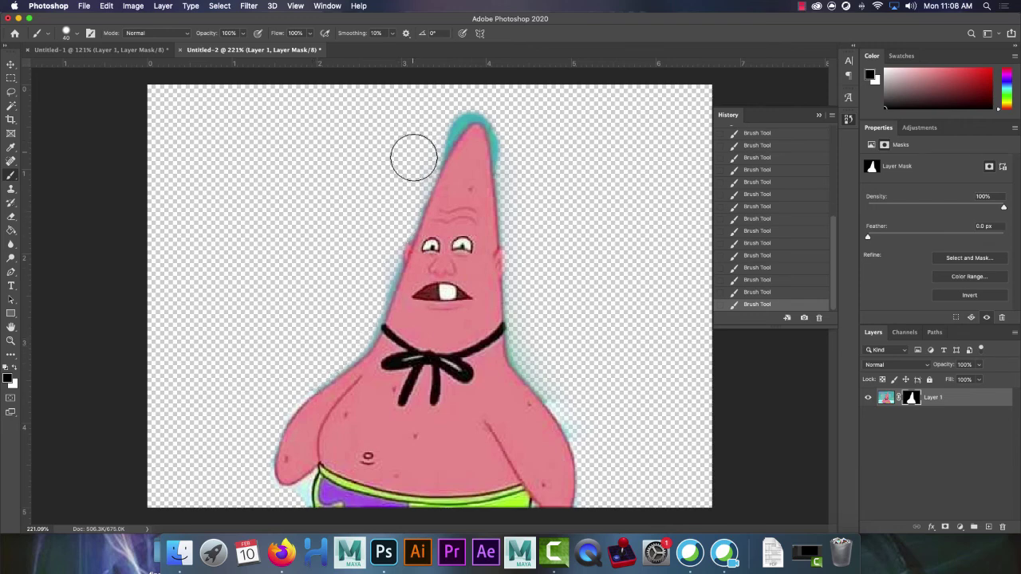
mouse_move(413, 155)
left_mouse_down()
mouse_move(429, 130)
mouse_move(474, 101)
mouse_move(497, 101)
mouse_move(519, 169)
left_mouse_up()
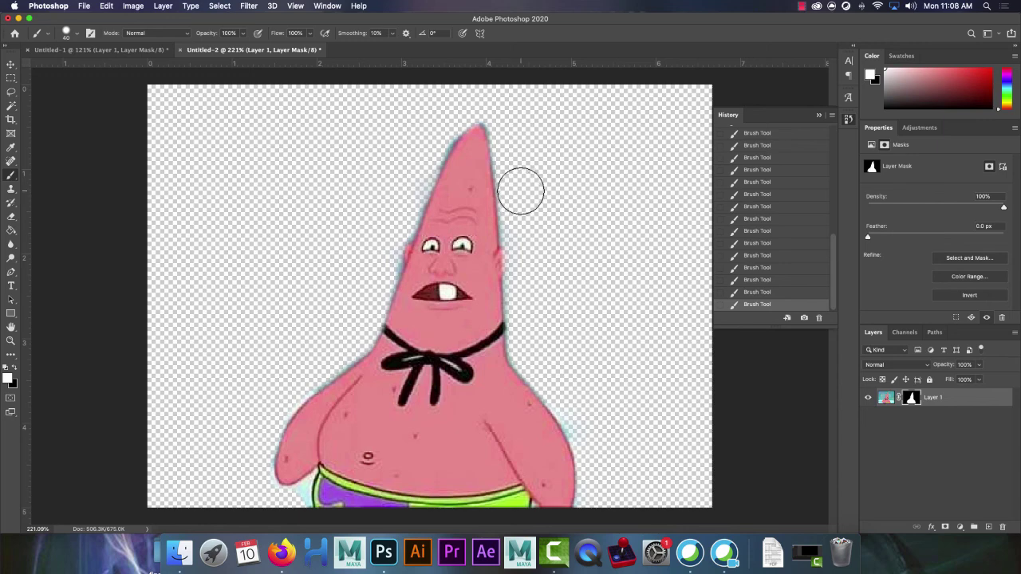
left_click(803, 6)
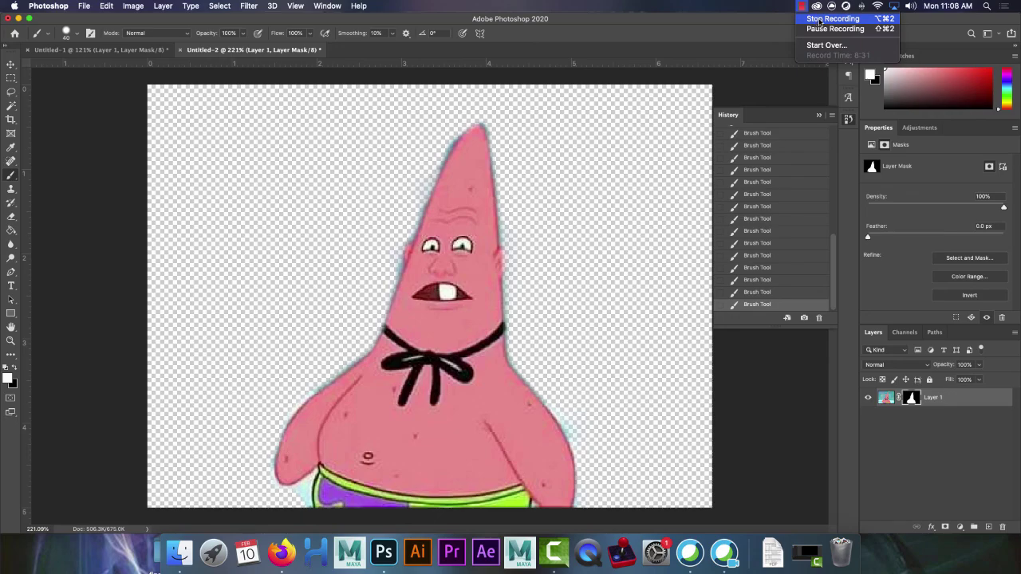